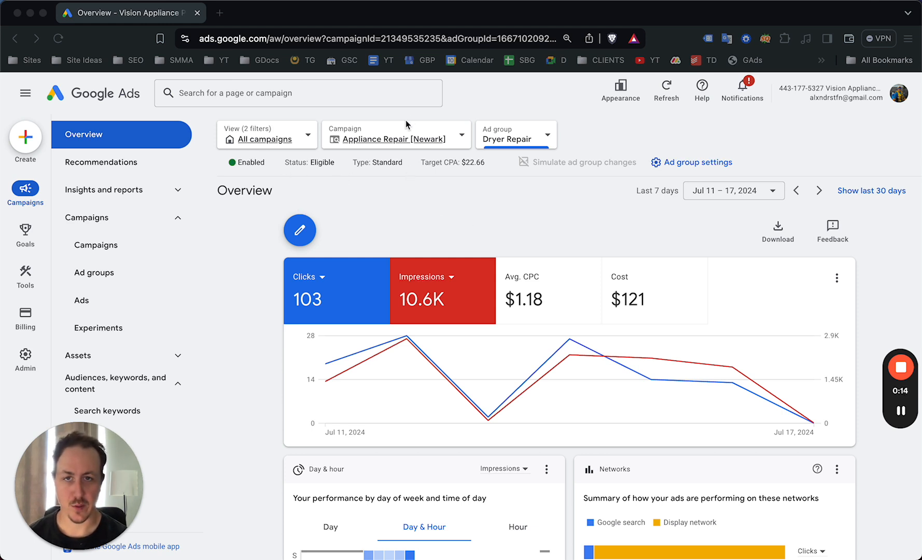
- Go to the campaigns list and open the ad groups of the Appliance Repair [Newark] campaign
{"action": "left_click", "coordinate": [412, 218]}
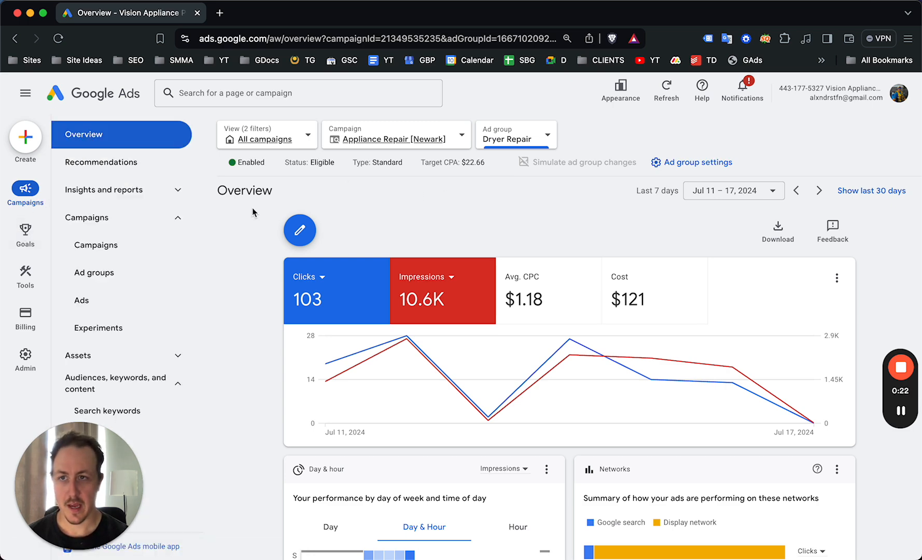
{"action": "left_click", "coordinate": [119, 239]}
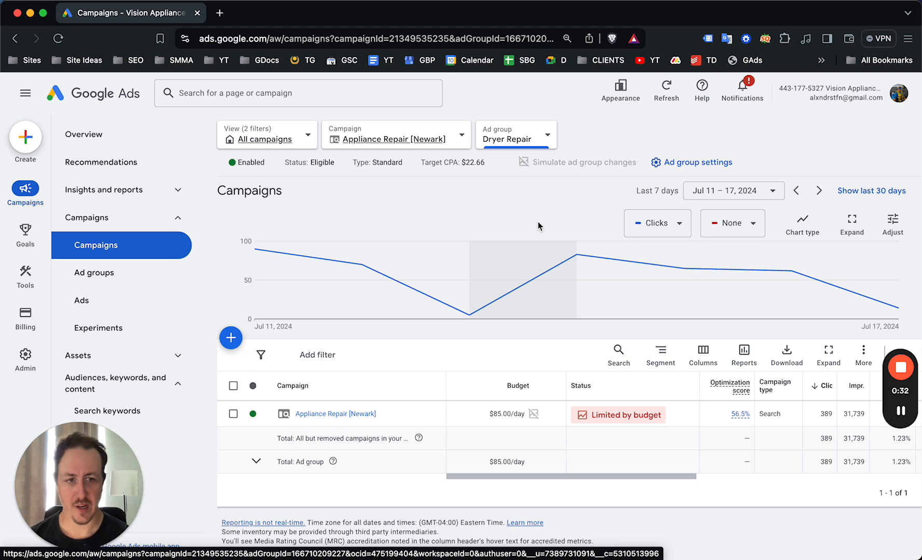
{"action": "scroll", "coordinate": [618, 426], "scroll_direction": "down", "scroll_amount": 1}
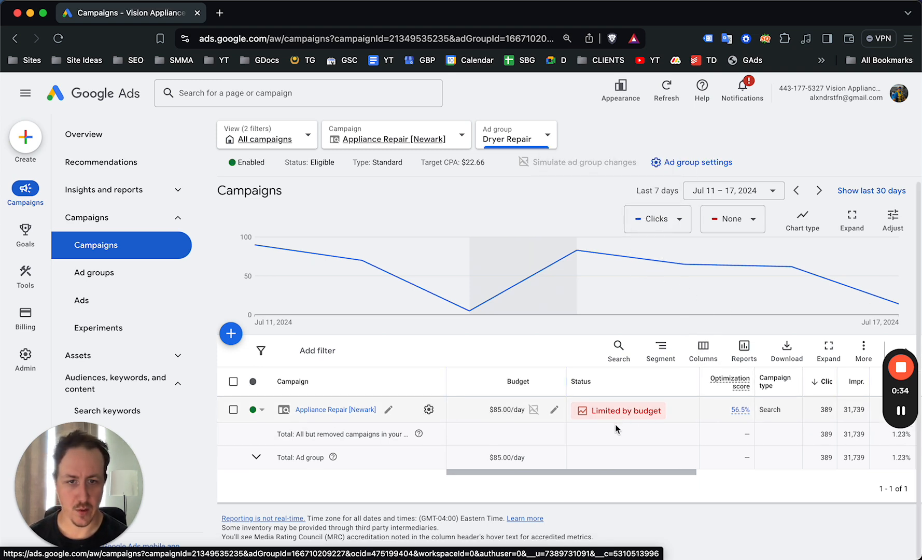
{"action": "left_click", "coordinate": [327, 411]}
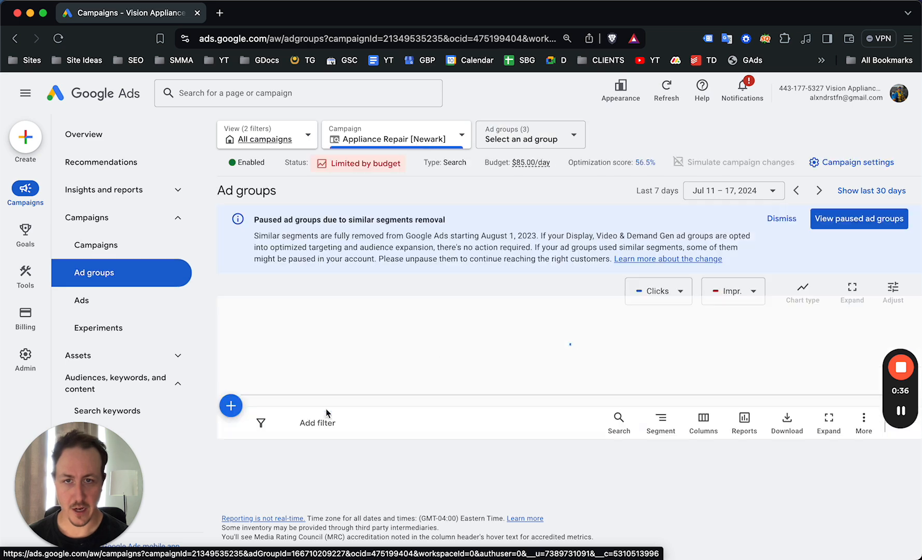
- Compare the conversions, cost per conversion, clicks, impressions, CTR, CPC, cost and conversion rate of the campaign's ad groups
{"action": "scroll", "coordinate": [700, 353], "scroll_direction": "down", "scroll_amount": 2}
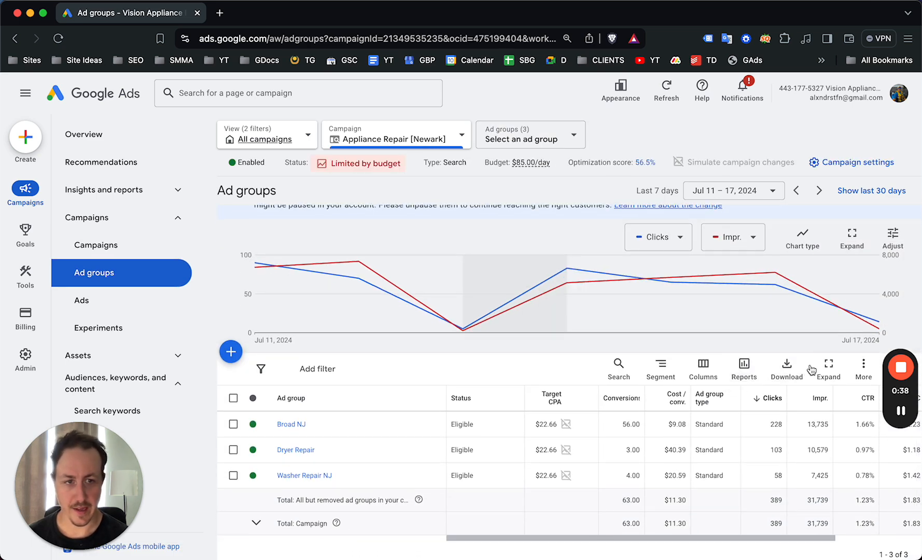
{"action": "left_click_drag", "start_coordinate": [899, 392], "coordinate": [904, 155]}
{"action": "scroll", "coordinate": [407, 417], "scroll_direction": "down", "scroll_amount": 1}
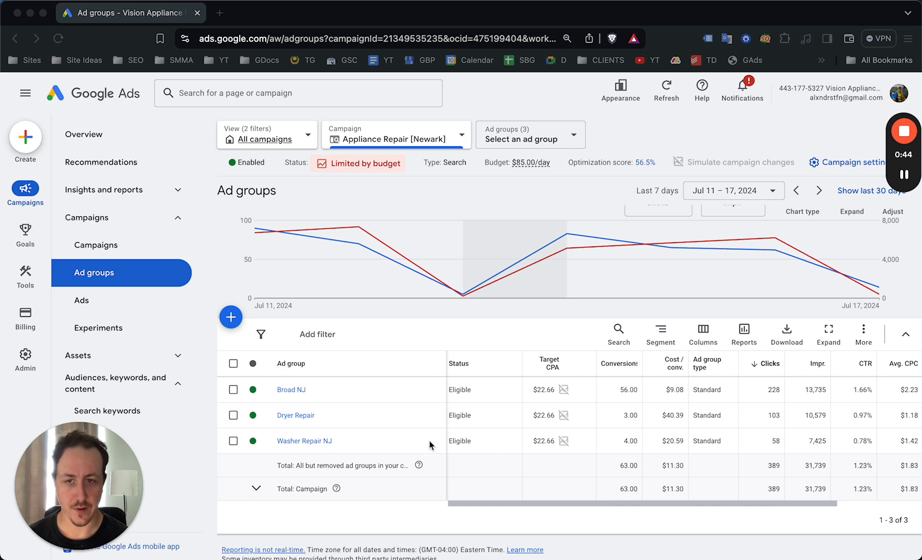
{"action": "scroll", "coordinate": [452, 435], "scroll_direction": "right", "scroll_amount": 4}
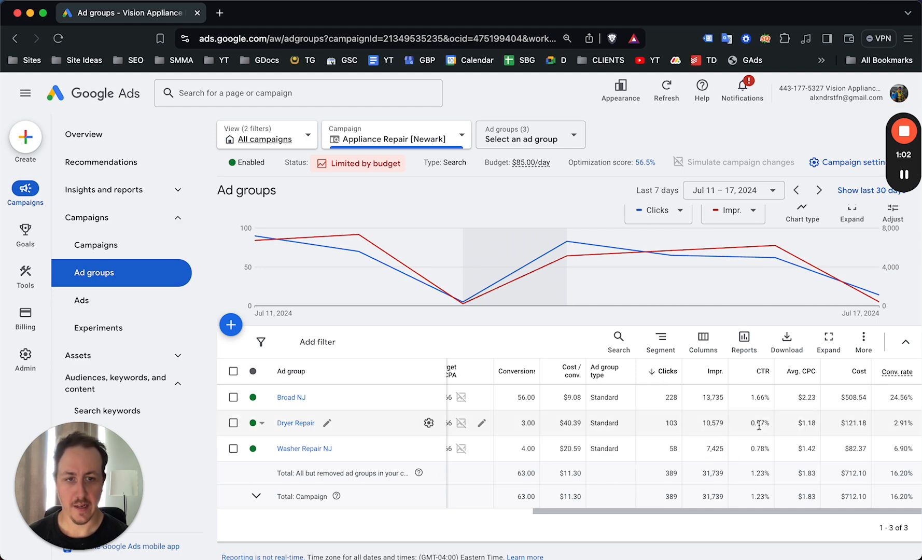
{"action": "scroll", "coordinate": [679, 430], "scroll_direction": "left", "scroll_amount": 2}
{"action": "scroll", "coordinate": [678, 425], "scroll_direction": "right", "scroll_amount": 2}
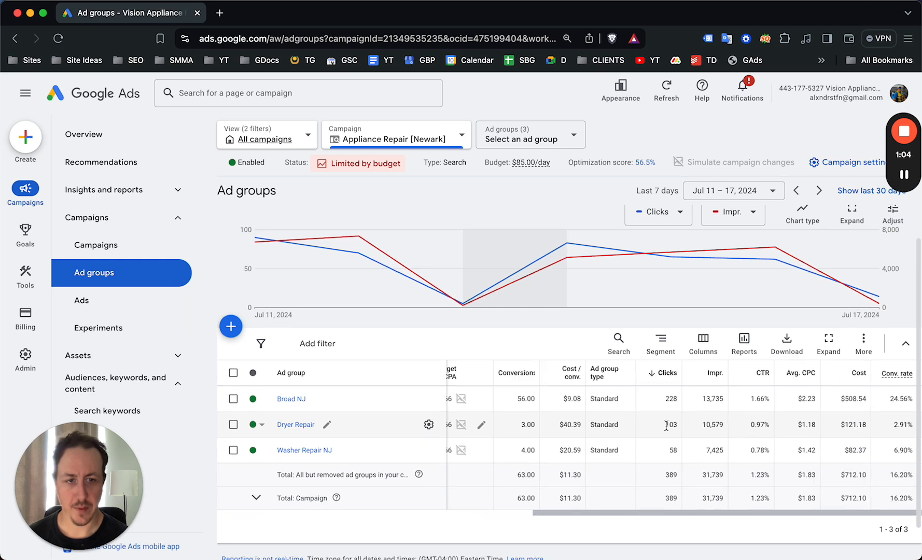
{"action": "scroll", "coordinate": [627, 430], "scroll_direction": "left", "scroll_amount": 2}
{"action": "scroll", "coordinate": [667, 439], "scroll_direction": "right", "scroll_amount": 3}
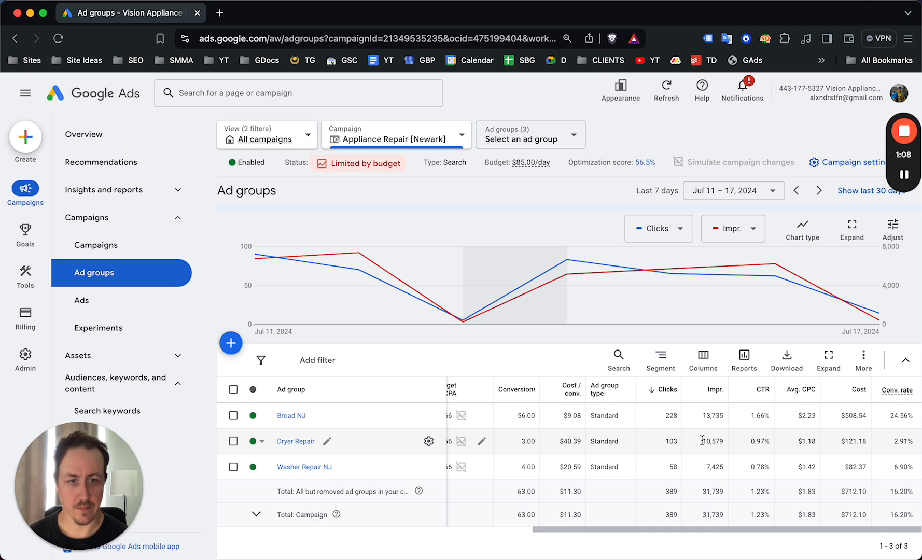
{"action": "scroll", "coordinate": [775, 444], "scroll_direction": "down", "scroll_amount": 1}
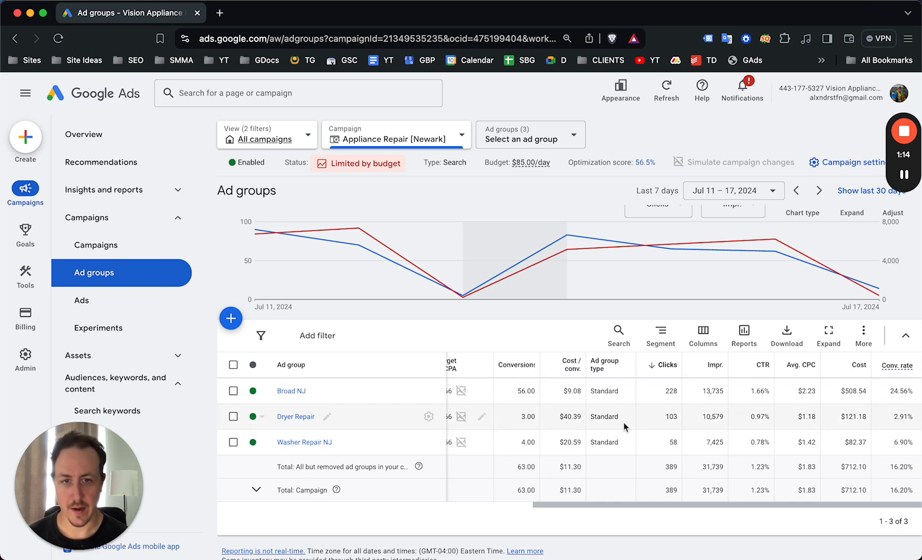
{"action": "scroll", "coordinate": [760, 427], "scroll_direction": "up", "scroll_amount": 1}
{"action": "scroll", "coordinate": [674, 425], "scroll_direction": "left", "scroll_amount": 3}
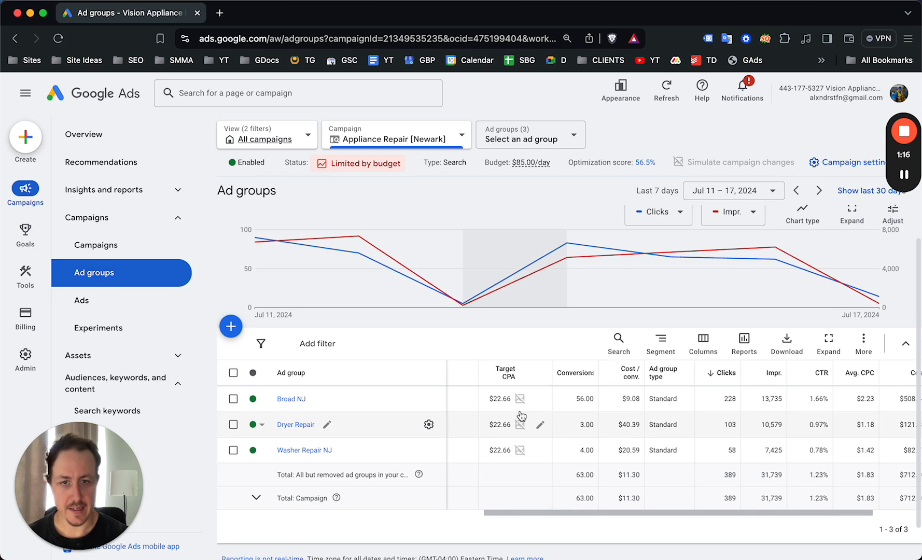
{"action": "scroll", "coordinate": [709, 432], "scroll_direction": "right", "scroll_amount": 2}
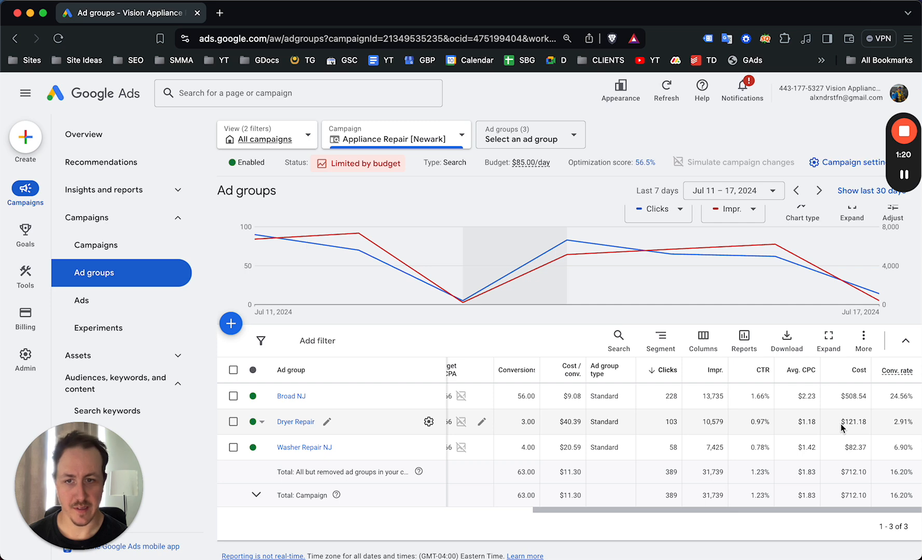
{"action": "scroll", "coordinate": [842, 427], "scroll_direction": "up", "scroll_amount": 1}
{"action": "scroll", "coordinate": [842, 426], "scroll_direction": "left", "scroll_amount": 2}
{"action": "scroll", "coordinate": [856, 413], "scroll_direction": "right", "scroll_amount": 2}
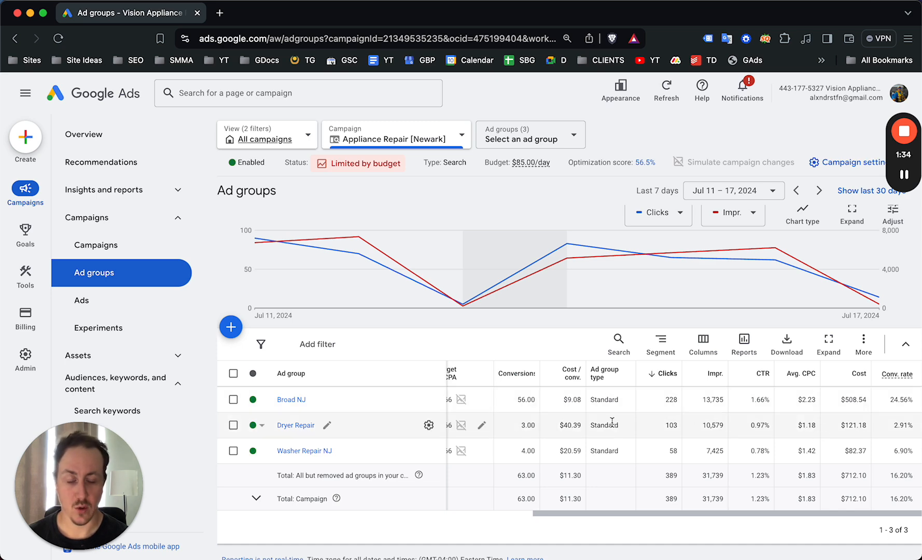
{"action": "scroll", "coordinate": [727, 425], "scroll_direction": "down", "scroll_amount": 1}
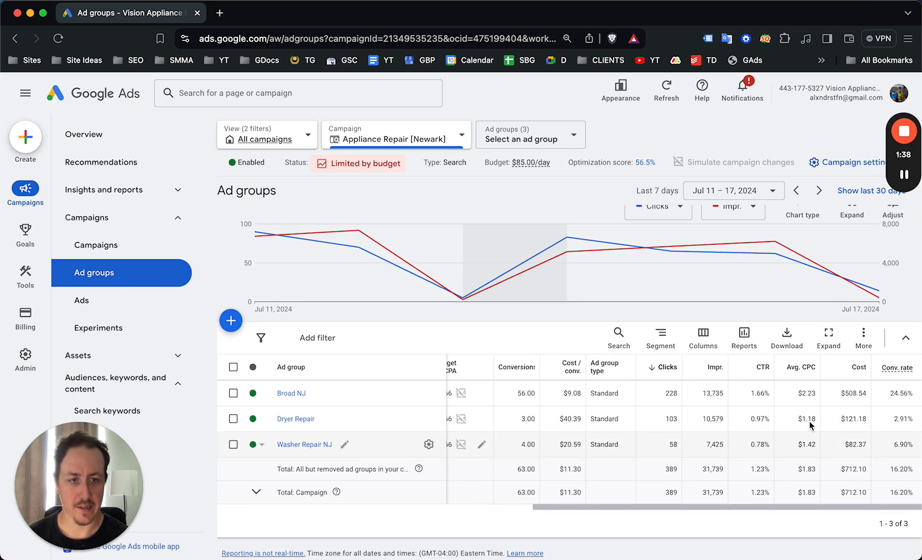
- Open the ads of the Dryer Repair ad group and review the ad's strength and performance metrics
{"action": "left_click", "coordinate": [293, 420]}
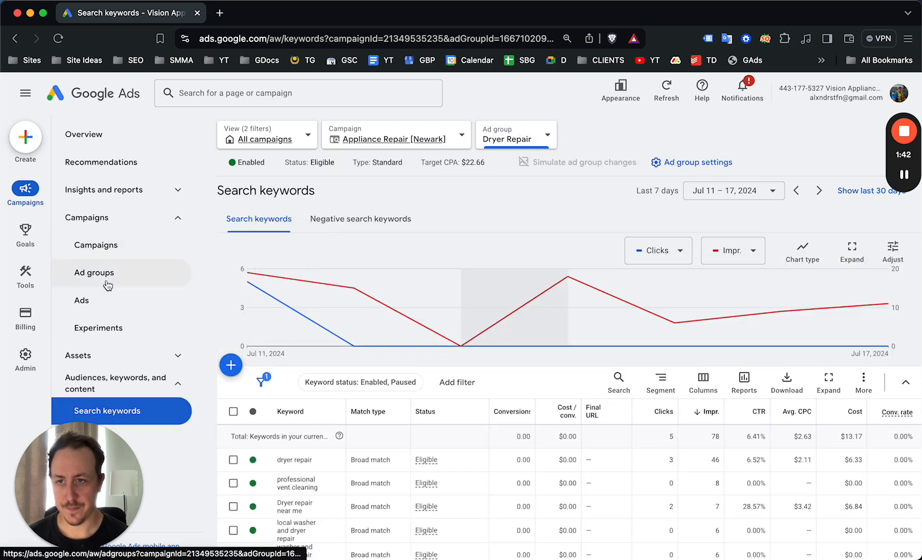
{"action": "left_click", "coordinate": [107, 285]}
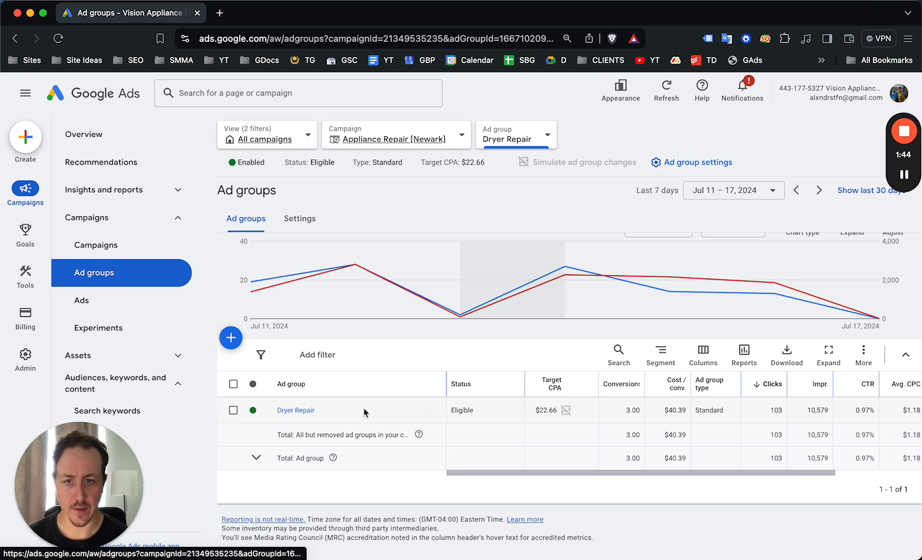
{"action": "left_click", "coordinate": [175, 307]}
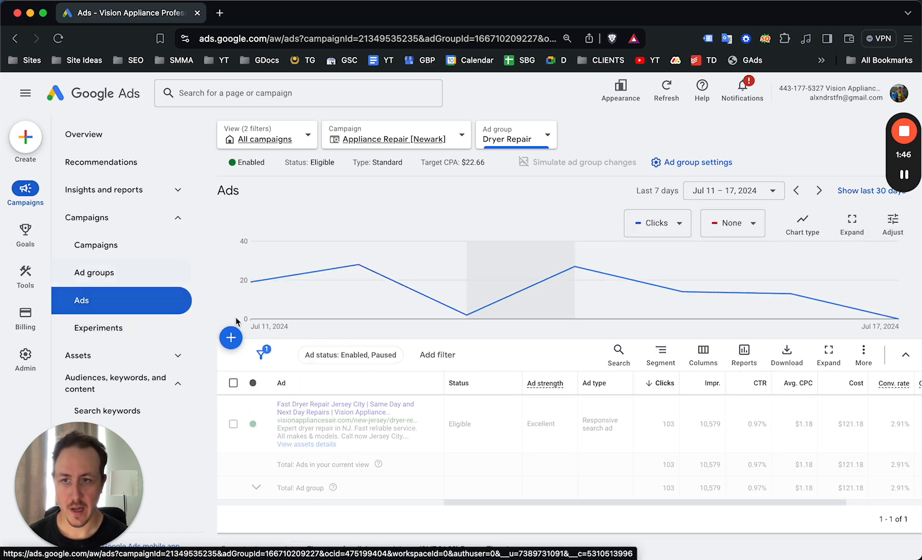
{"action": "scroll", "coordinate": [489, 378], "scroll_direction": "down", "scroll_amount": 1}
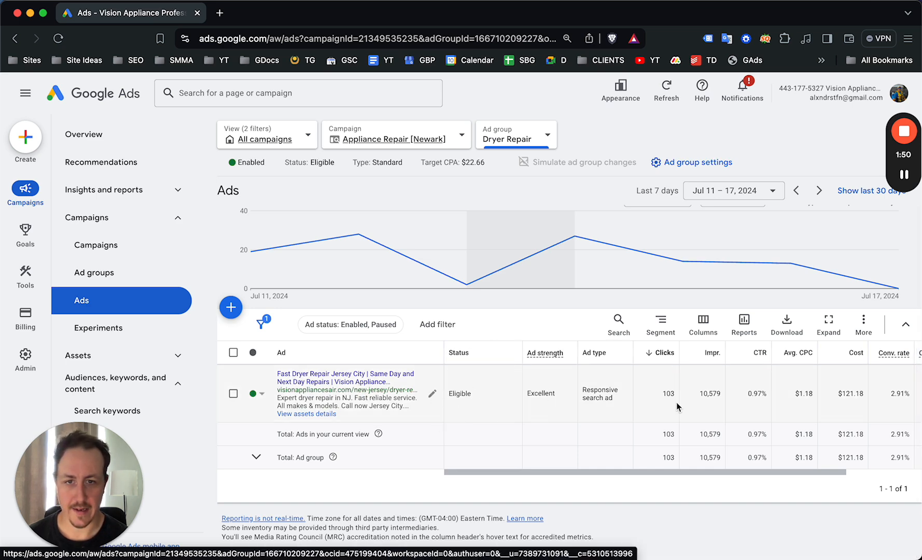
{"action": "scroll", "coordinate": [674, 399], "scroll_direction": "right", "scroll_amount": 3}
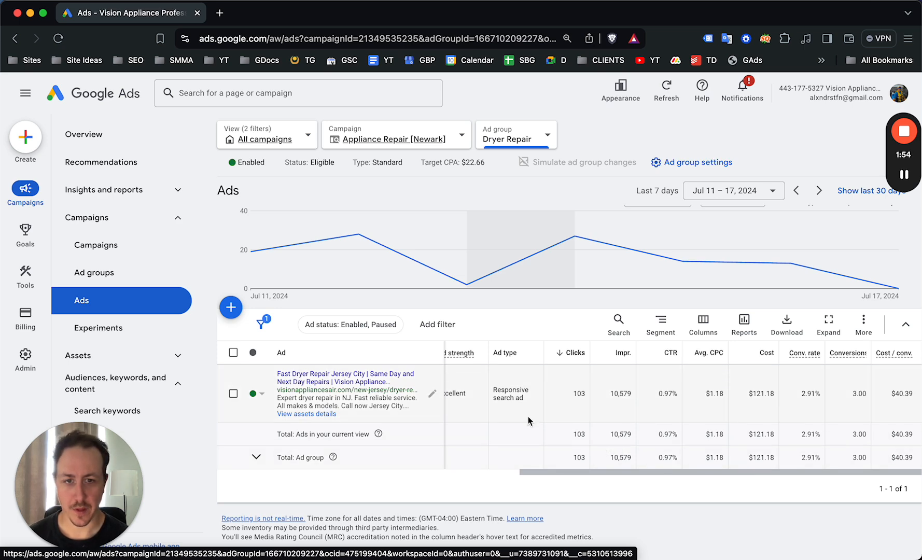
{"action": "scroll", "coordinate": [528, 416], "scroll_direction": "left", "scroll_amount": 2}
{"action": "scroll", "coordinate": [444, 417], "scroll_direction": "down", "scroll_amount": 1}
{"action": "scroll", "coordinate": [444, 416], "scroll_direction": "right", "scroll_amount": 1}
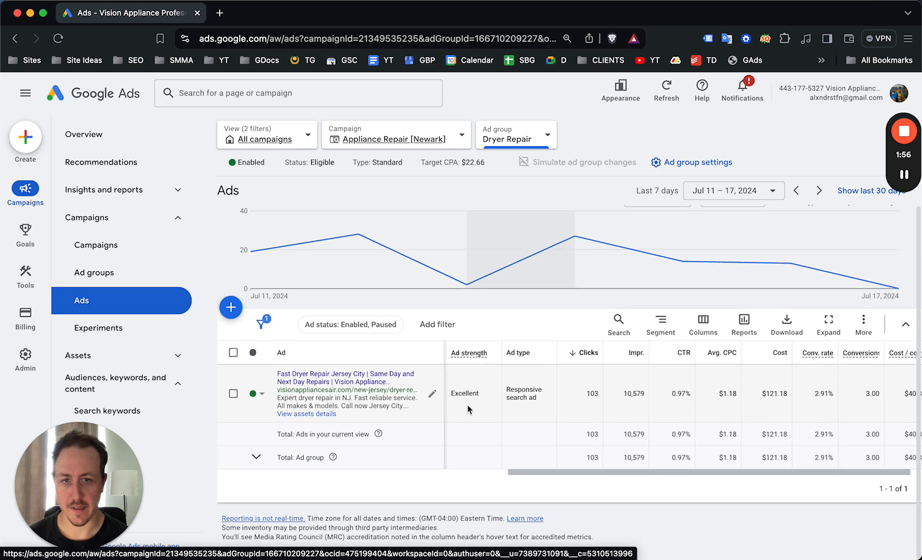
- Open the Dryer Repair responsive search ad for editing, review its headlines and descriptions, and close it without changes
{"action": "left_click", "coordinate": [433, 395]}
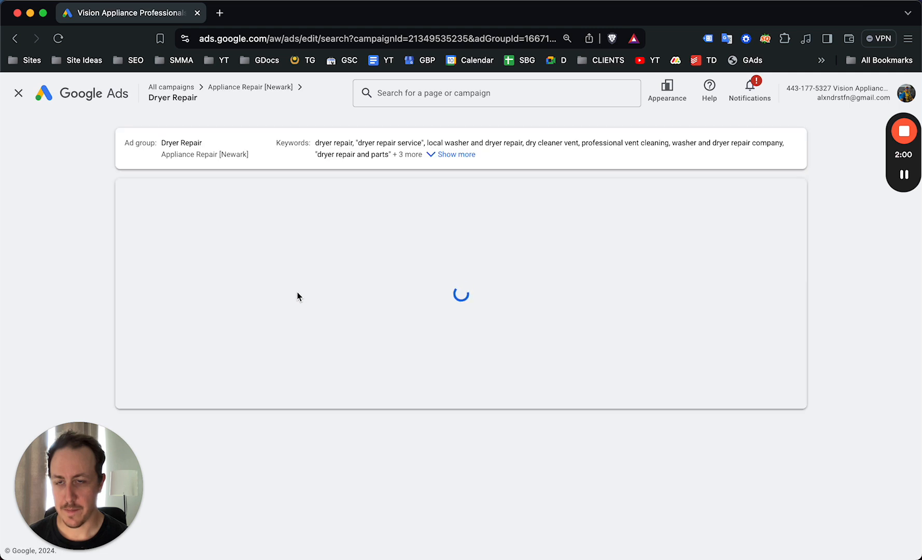
{"action": "scroll", "coordinate": [334, 306], "scroll_direction": "down", "scroll_amount": 10}
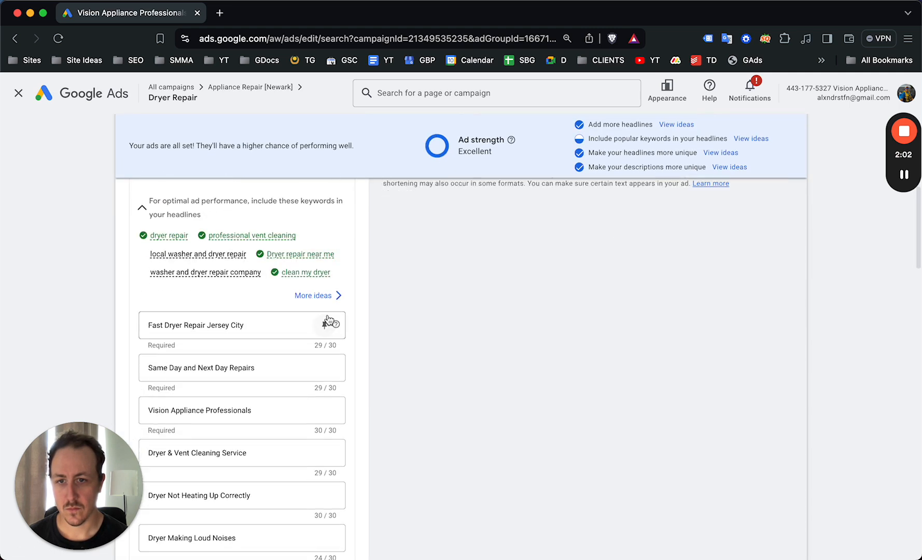
{"action": "scroll", "coordinate": [328, 314], "scroll_direction": "down", "scroll_amount": 8}
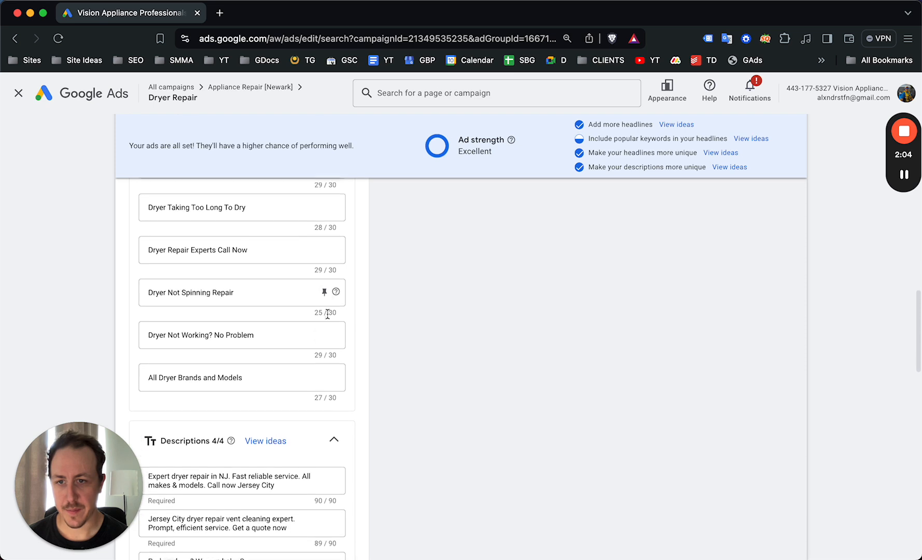
{"action": "scroll", "coordinate": [328, 314], "scroll_direction": "up", "scroll_amount": 4}
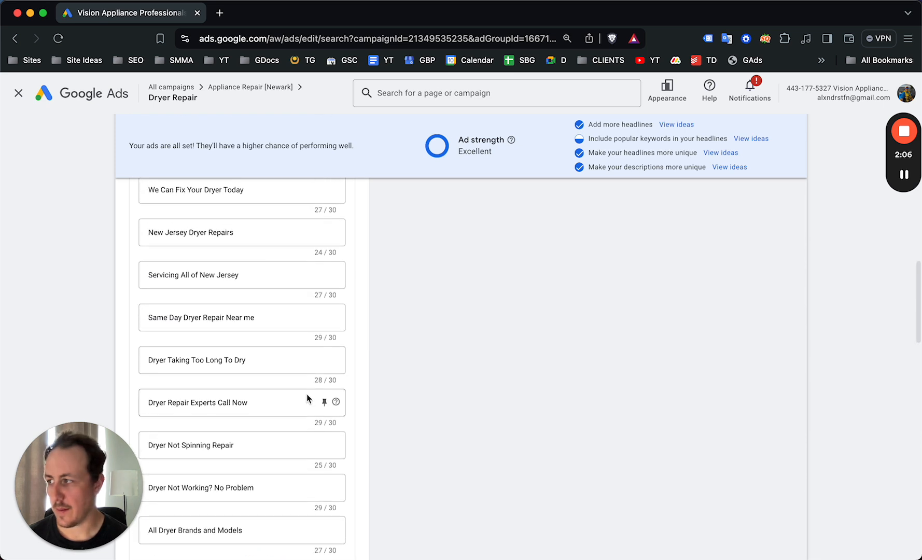
{"action": "scroll", "coordinate": [281, 400], "scroll_direction": "up", "scroll_amount": 5}
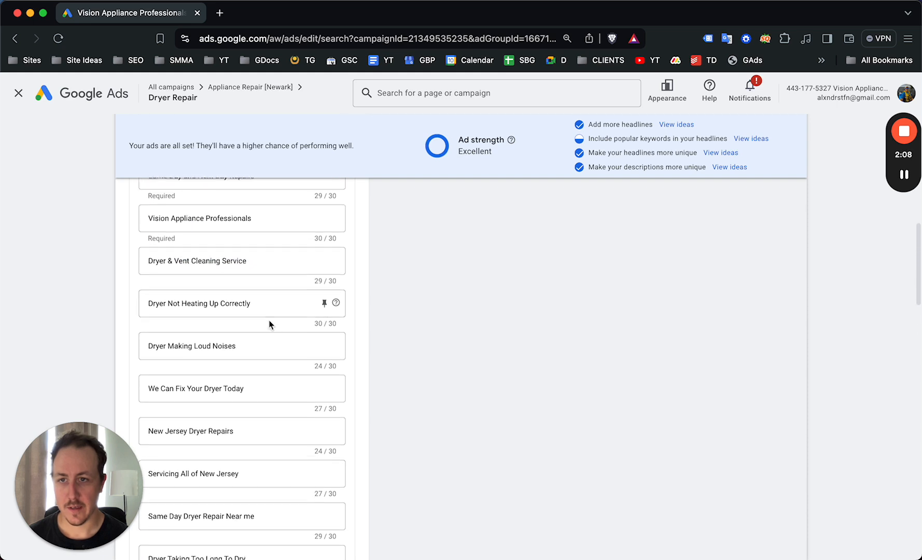
{"action": "scroll", "coordinate": [267, 317], "scroll_direction": "down", "scroll_amount": 12}
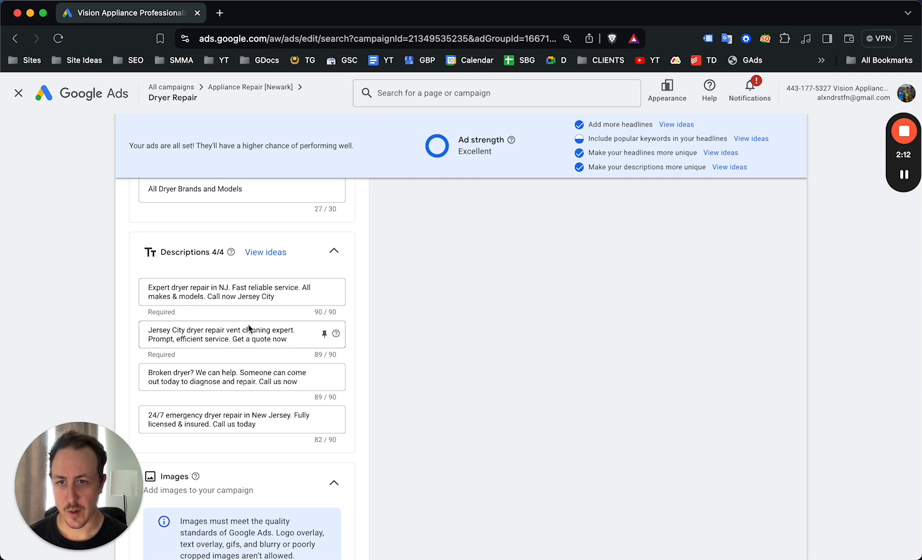
{"action": "scroll", "coordinate": [248, 328], "scroll_direction": "down", "scroll_amount": 2}
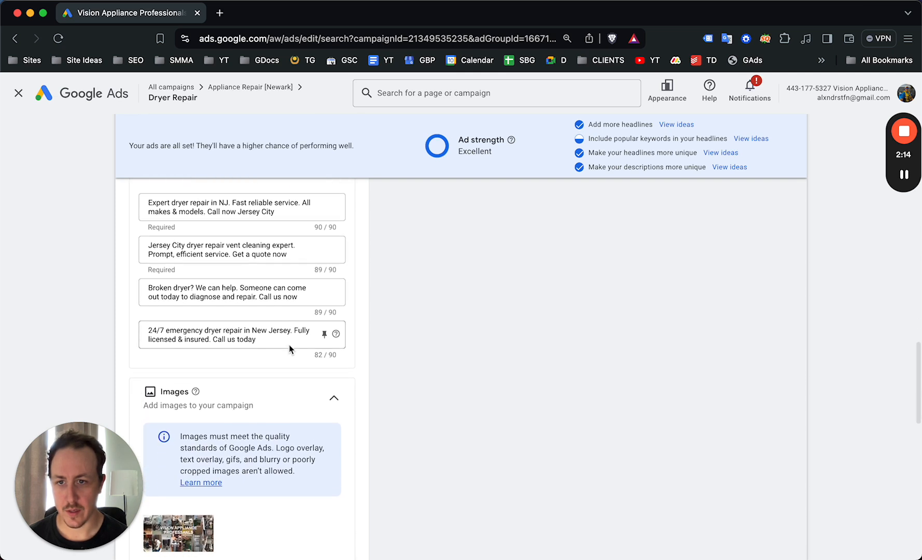
{"action": "scroll", "coordinate": [289, 344], "scroll_direction": "down", "scroll_amount": 10}
{"action": "scroll", "coordinate": [279, 428], "scroll_direction": "up", "scroll_amount": 15}
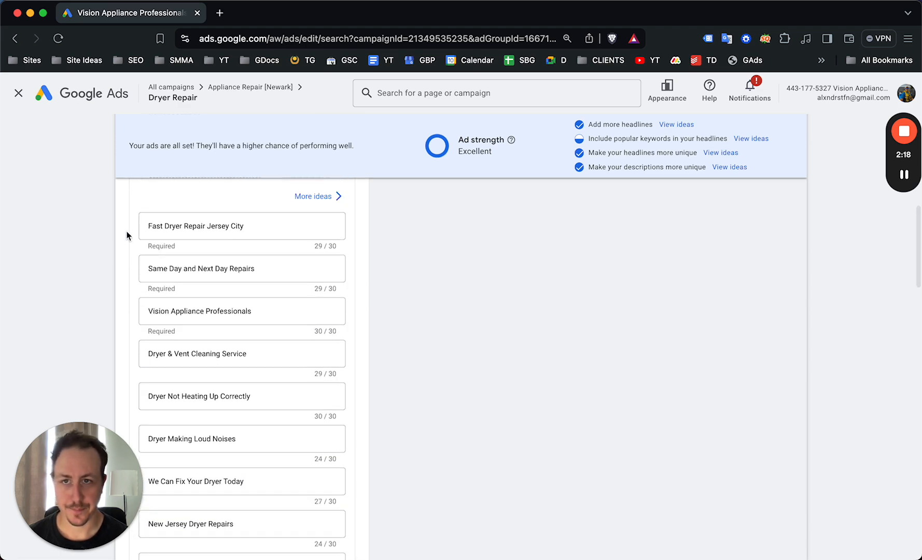
{"action": "left_click", "coordinate": [19, 94]}
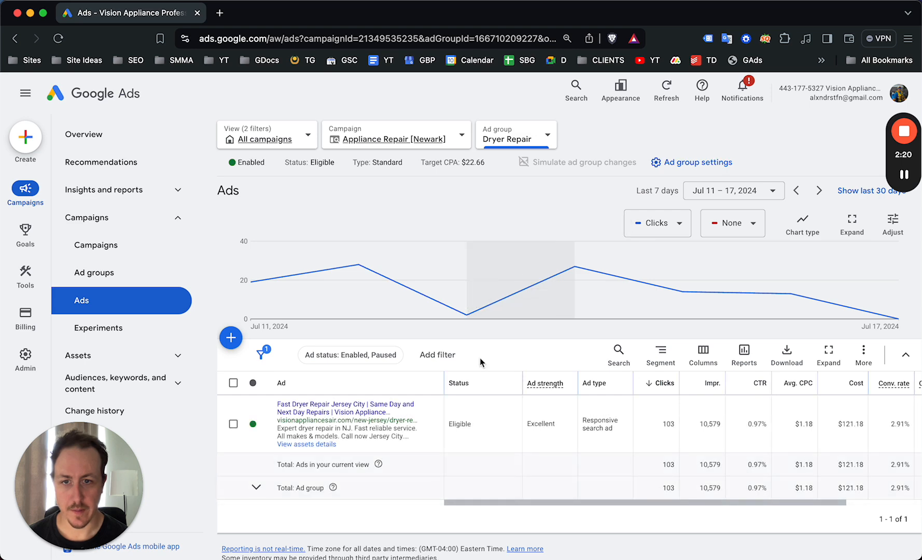
- Copy the "Fast Dryer Repair Jersey City" responsive search ad
{"action": "left_click", "coordinate": [233, 418]}
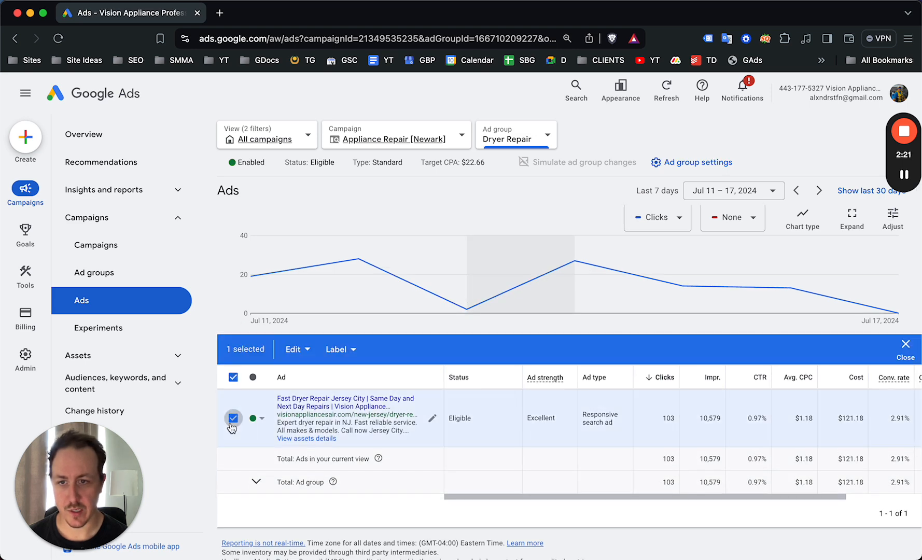
{"action": "left_click", "coordinate": [293, 351]}
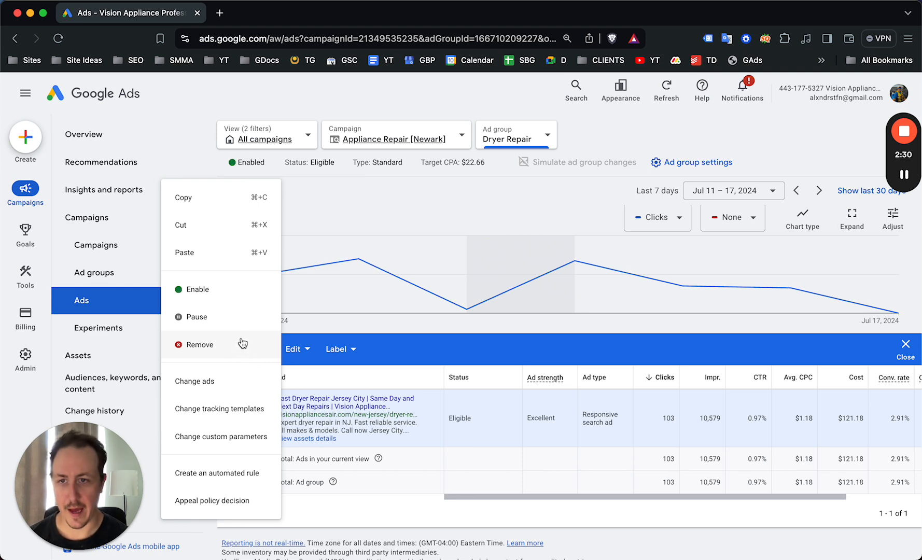
{"action": "left_click", "coordinate": [197, 210]}
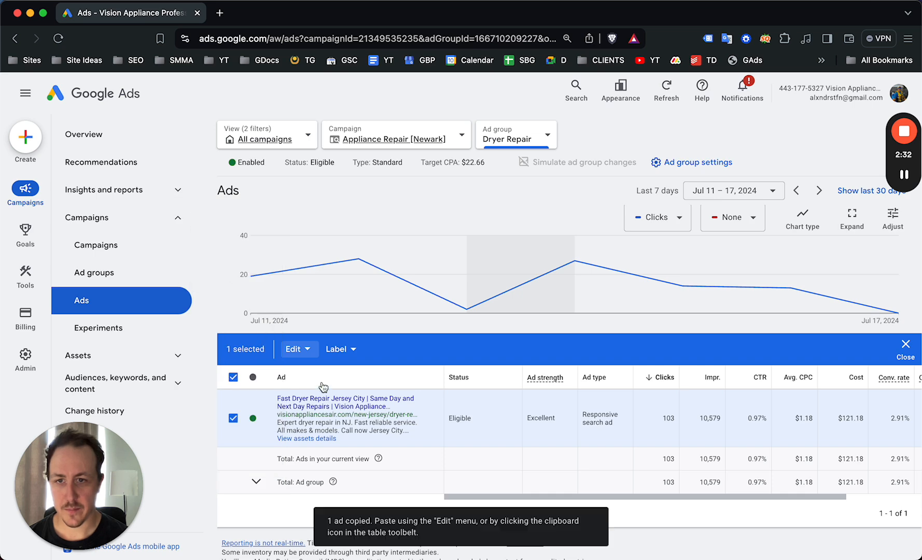
- Paste the copied responsive search ad into the Dryer Repair ad group of the Appliance Repair [Newark] campaign
{"action": "left_click", "coordinate": [232, 377]}
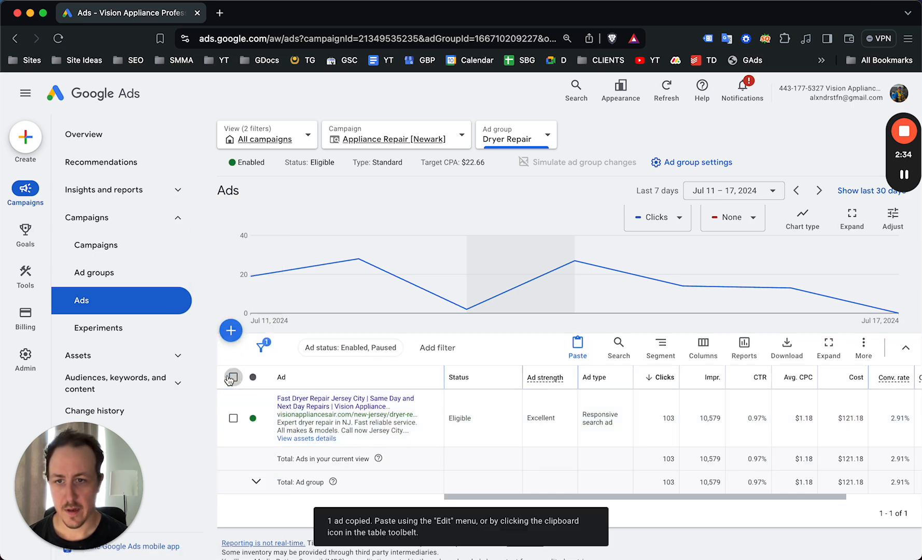
{"action": "left_click", "coordinate": [232, 378]}
{"action": "left_click", "coordinate": [297, 352]}
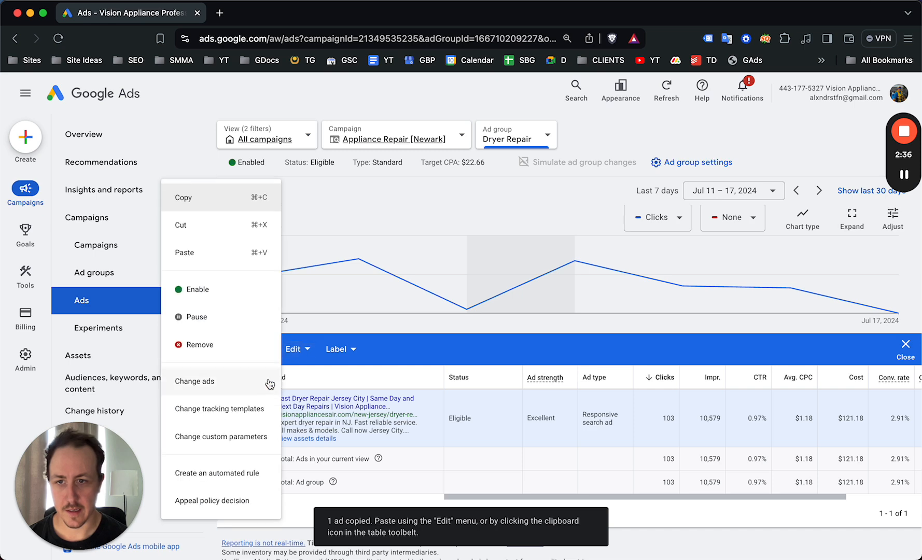
{"action": "left_click", "coordinate": [210, 249]}
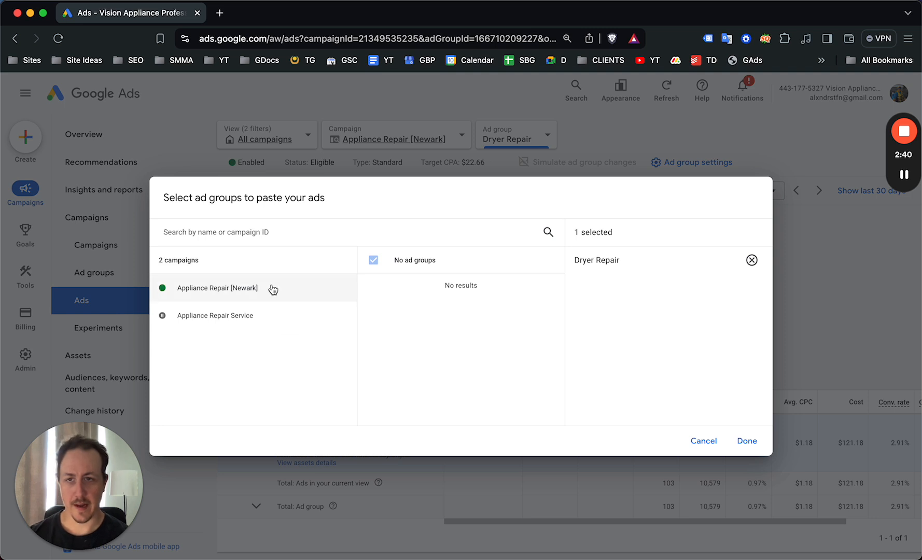
{"action": "left_click", "coordinate": [268, 294]}
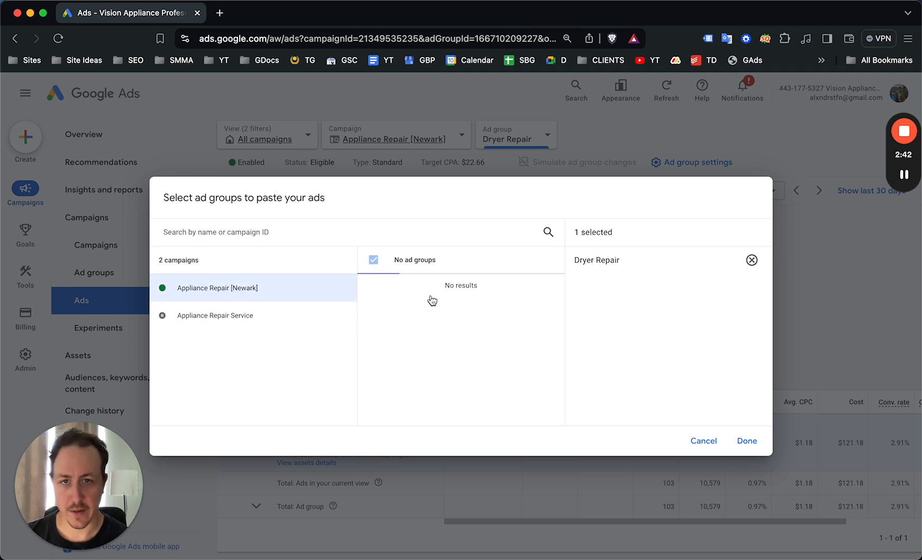
{"action": "left_click", "coordinate": [747, 441]}
{"action": "left_click", "coordinate": [238, 283]}
{"action": "left_click", "coordinate": [238, 373]}
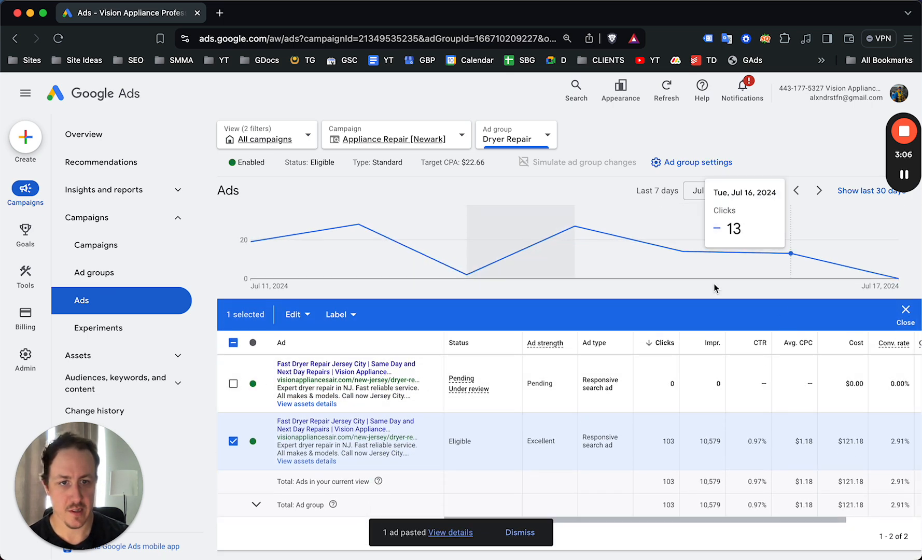
- Compare the metrics of the original and pasted ads, and open the pasted, pending copy for editing
{"action": "scroll", "coordinate": [690, 394], "scroll_direction": "down", "scroll_amount": 1}
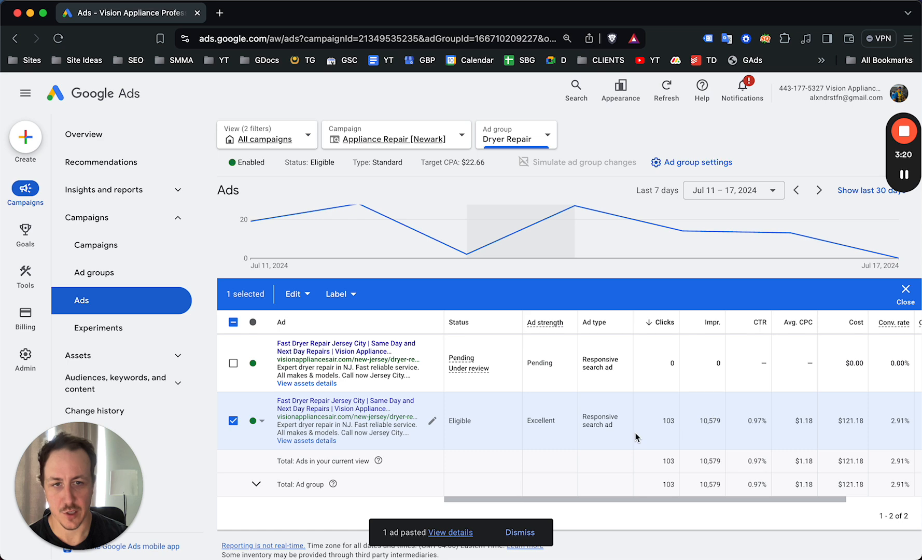
{"action": "scroll", "coordinate": [754, 411], "scroll_direction": "right", "scroll_amount": 2}
{"action": "scroll", "coordinate": [753, 411], "scroll_direction": "down", "scroll_amount": 1}
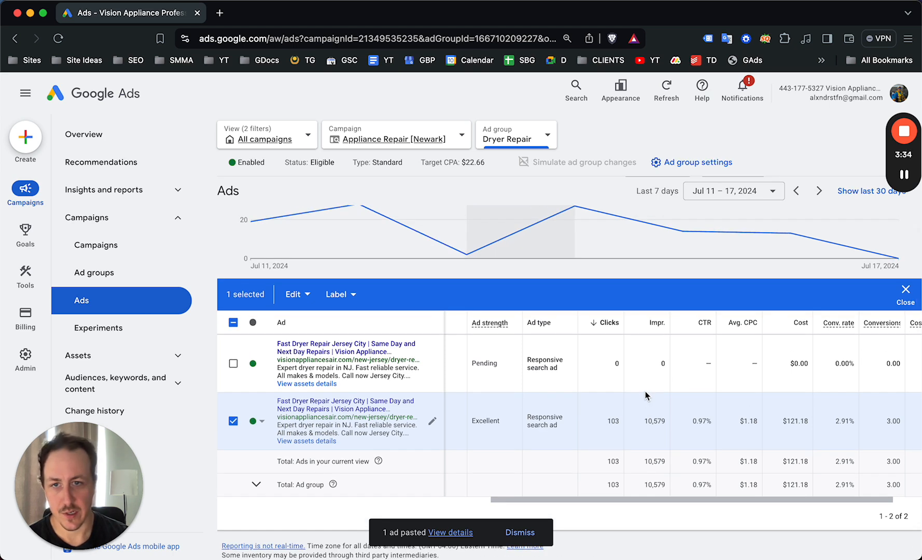
{"action": "scroll", "coordinate": [646, 396], "scroll_direction": "down", "scroll_amount": 1}
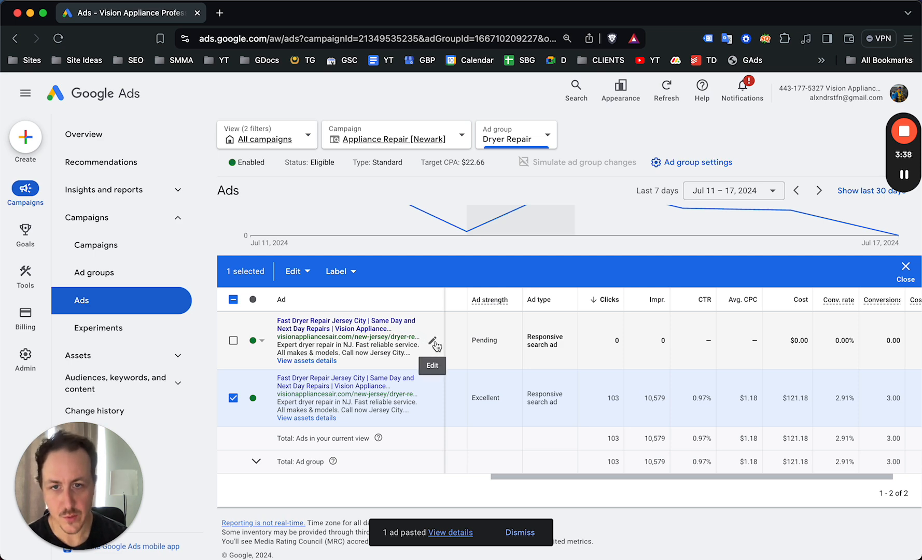
{"action": "left_click", "coordinate": [433, 342]}
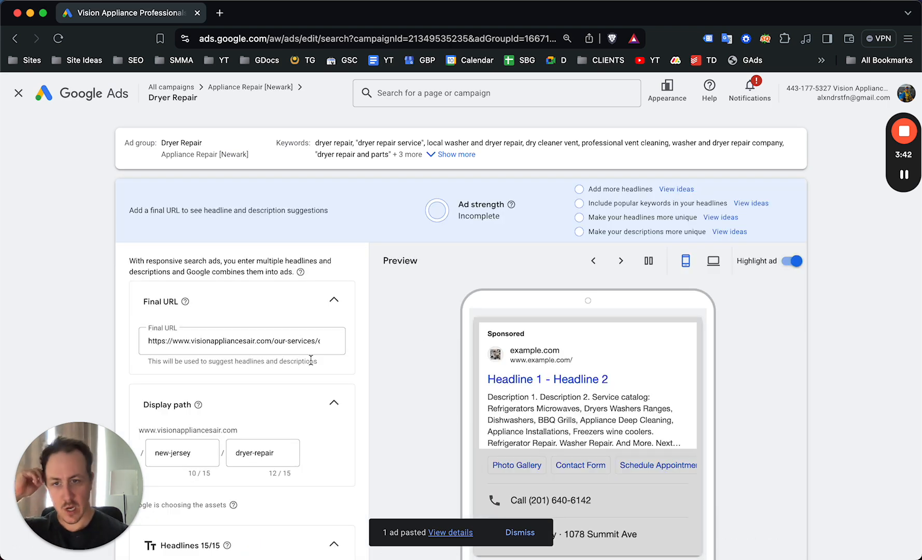
- Review the pasted ad's final URL, display path, headlines, business name, logo and preview
{"action": "scroll", "coordinate": [311, 360], "scroll_direction": "down", "scroll_amount": 2}
{"action": "scroll", "coordinate": [311, 360], "scroll_direction": "down", "scroll_amount": 10}
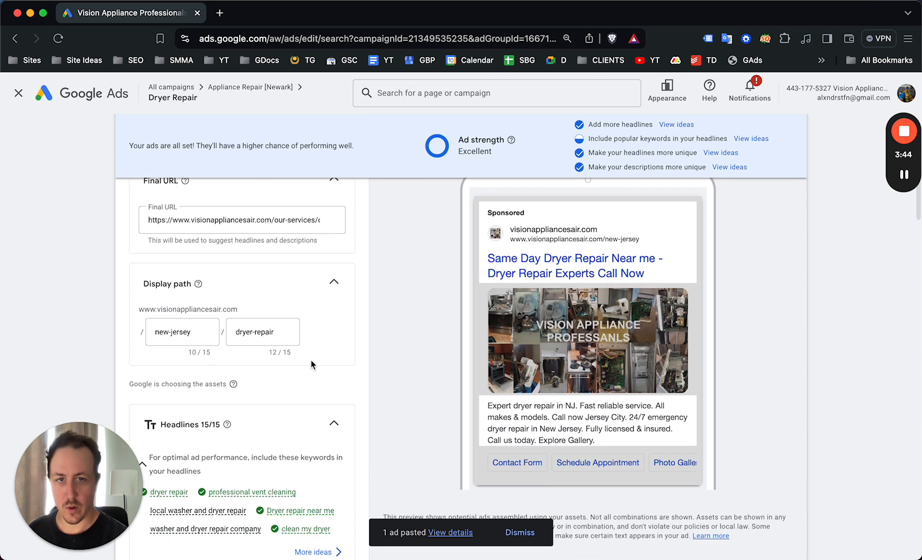
{"action": "scroll", "coordinate": [311, 361], "scroll_direction": "down", "scroll_amount": 1}
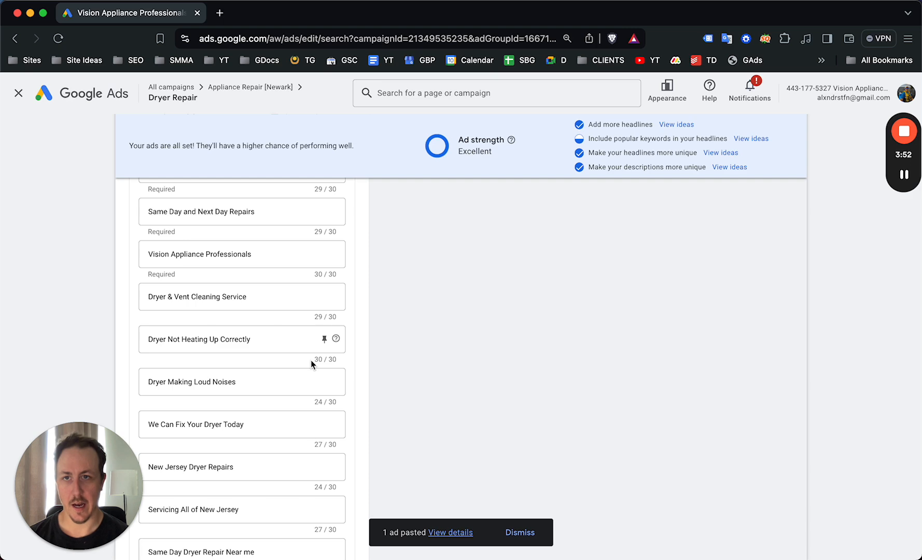
{"action": "scroll", "coordinate": [311, 361], "scroll_direction": "up", "scroll_amount": 5}
{"action": "scroll", "coordinate": [311, 361], "scroll_direction": "up", "scroll_amount": 5}
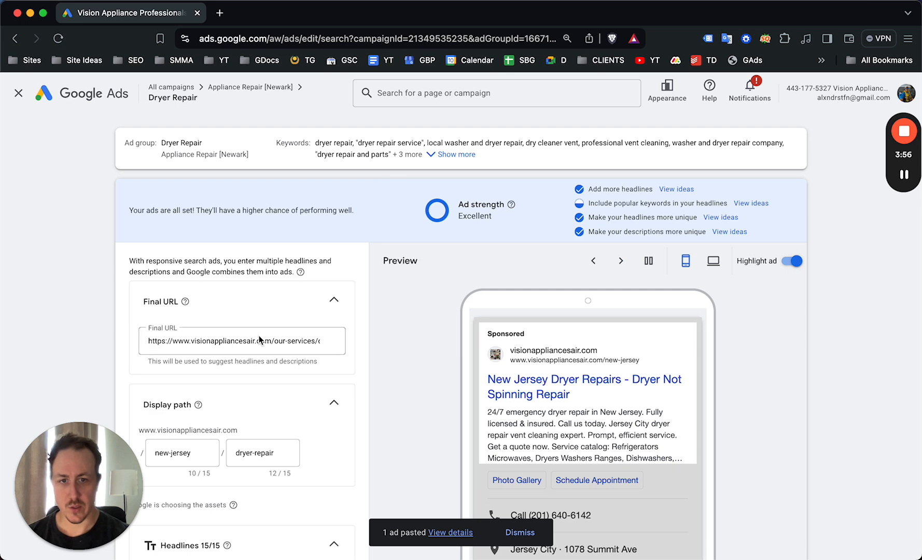
{"action": "scroll", "coordinate": [259, 335], "scroll_direction": "down", "scroll_amount": 20}
{"action": "scroll", "coordinate": [258, 336], "scroll_direction": "down", "scroll_amount": 7}
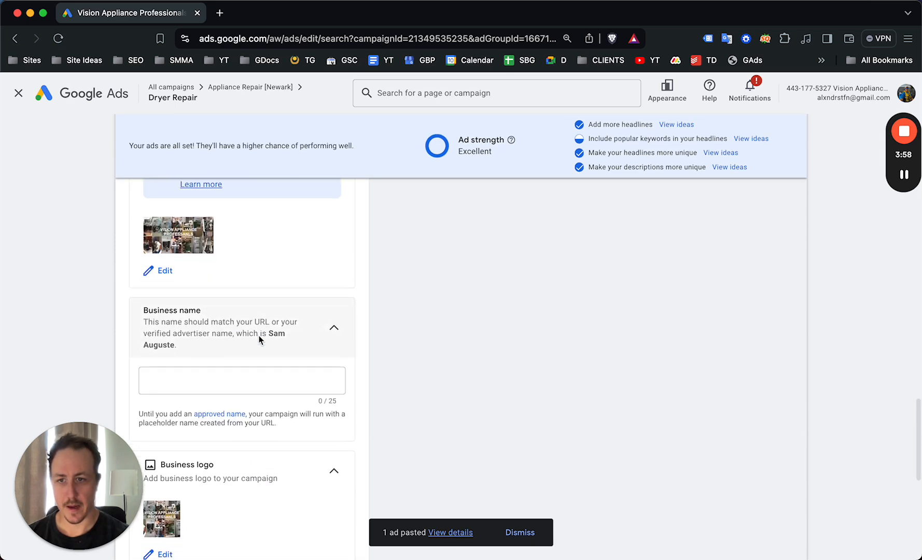
{"action": "scroll", "coordinate": [259, 335], "scroll_direction": "up", "scroll_amount": 15}
{"action": "scroll", "coordinate": [258, 335], "scroll_direction": "up", "scroll_amount": 5}
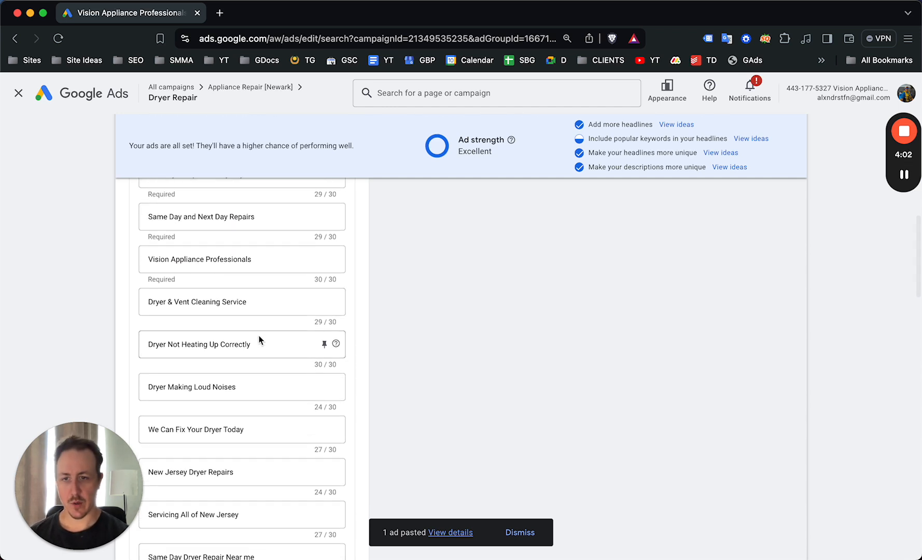
{"action": "left_click_drag", "start_coordinate": [142, 482], "coordinate": [906, 472]}
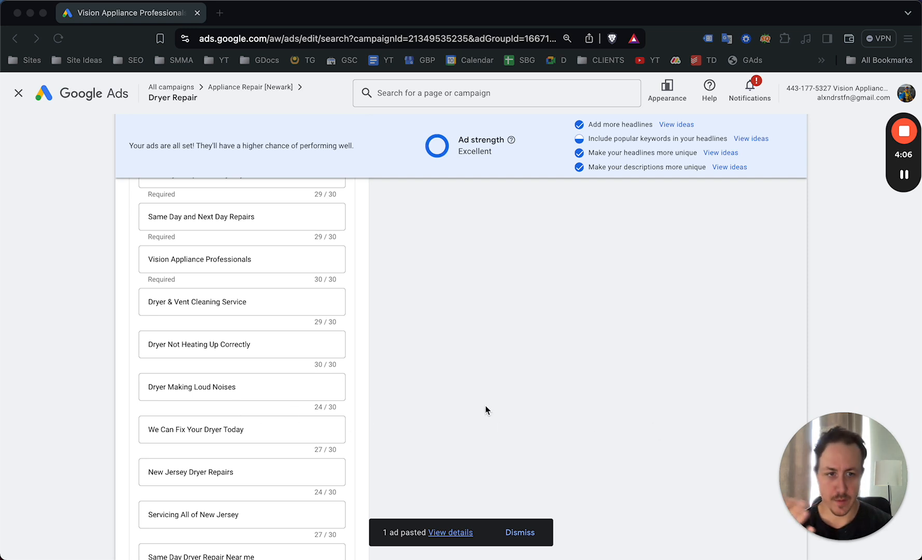
{"action": "scroll", "coordinate": [342, 378], "scroll_direction": "up", "scroll_amount": 4}
{"action": "scroll", "coordinate": [330, 374], "scroll_direction": "down", "scroll_amount": 1}
{"action": "scroll", "coordinate": [329, 374], "scroll_direction": "up", "scroll_amount": 2}
{"action": "scroll", "coordinate": [524, 312], "scroll_direction": "up", "scroll_amount": 6}
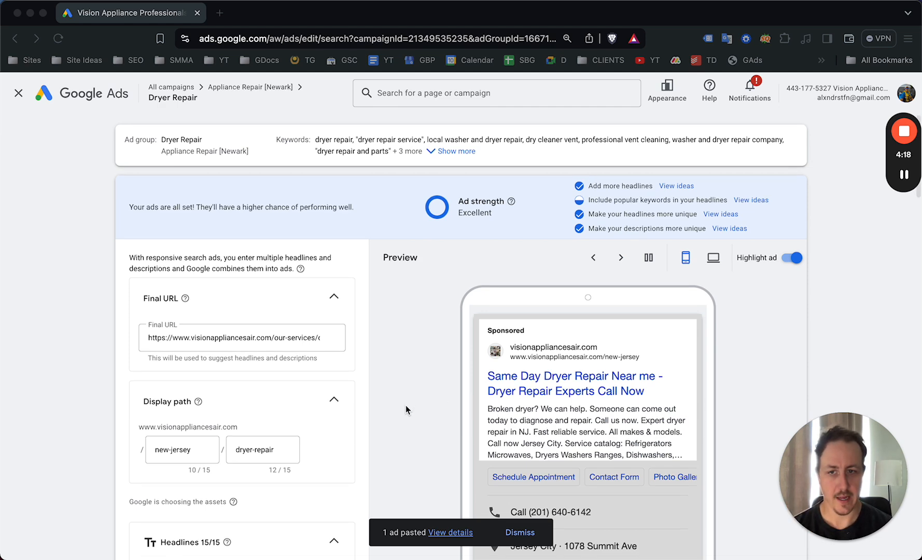
{"action": "scroll", "coordinate": [406, 406], "scroll_direction": "down", "scroll_amount": 2}
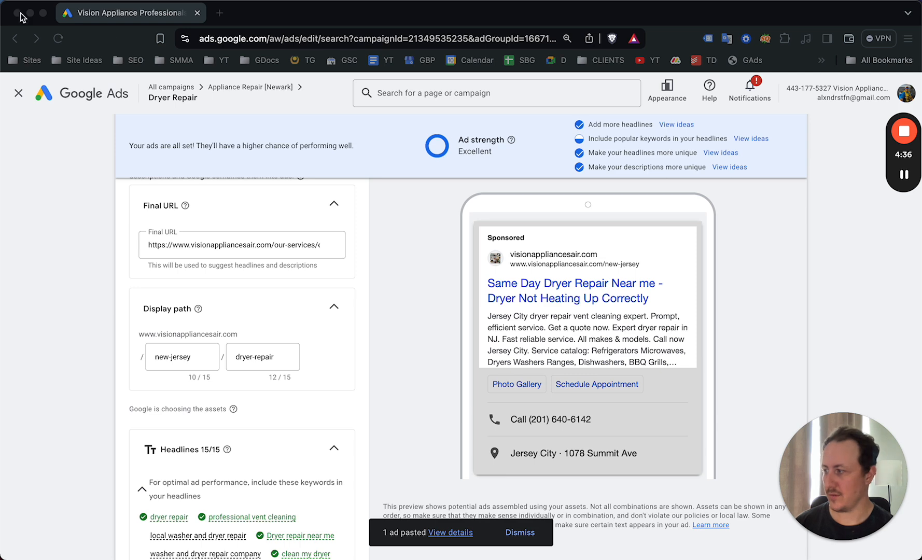
- Switch to the Google search results for "jersey city dryer repair" and examine the headlines of the competitors' sponsored ads
{"action": "left_click_drag", "start_coordinate": [20, 13], "coordinate": [617, 20]}
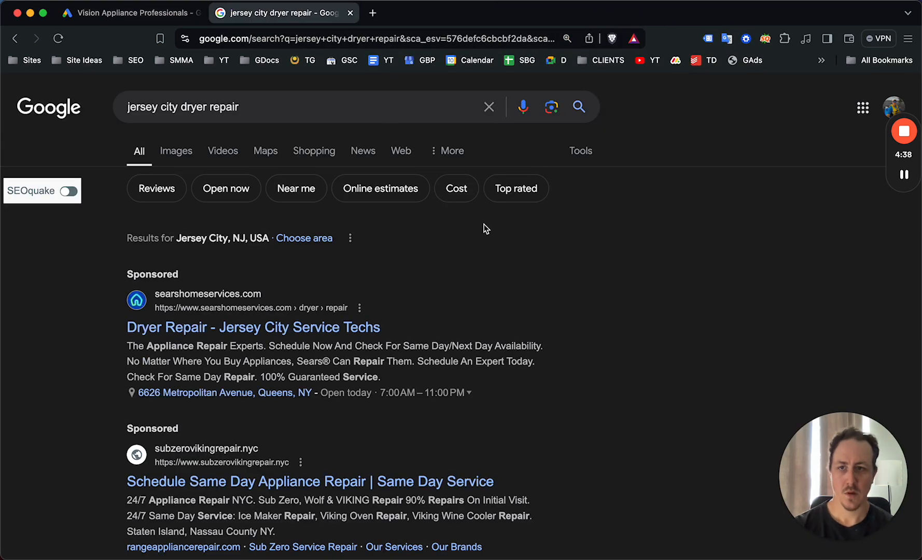
{"action": "scroll", "coordinate": [517, 265], "scroll_direction": "down", "scroll_amount": 5}
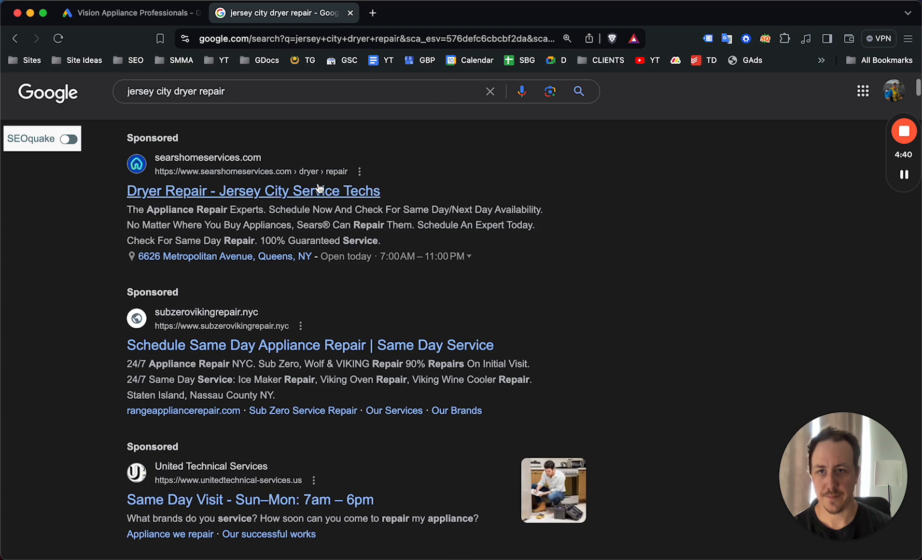
{"action": "scroll", "coordinate": [269, 207], "scroll_direction": "down", "scroll_amount": 2}
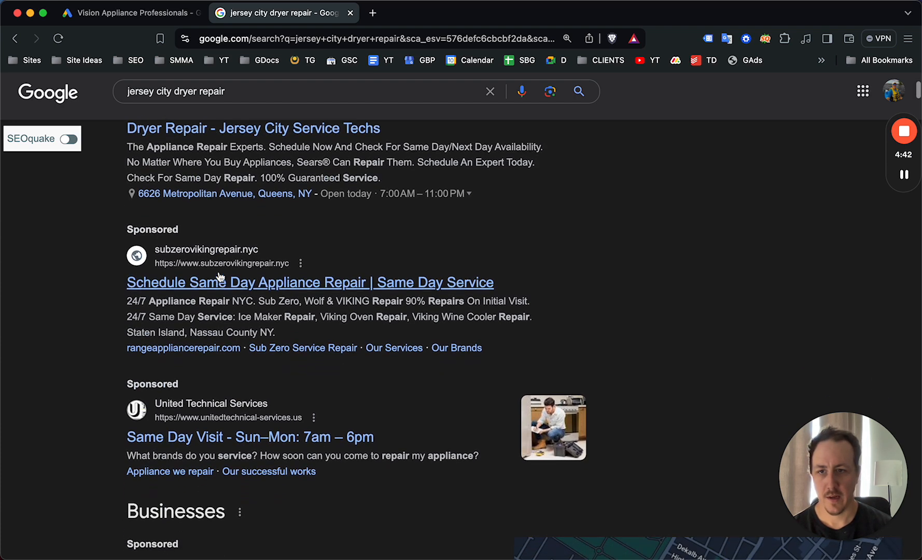
{"action": "scroll", "coordinate": [273, 280], "scroll_direction": "down", "scroll_amount": 1}
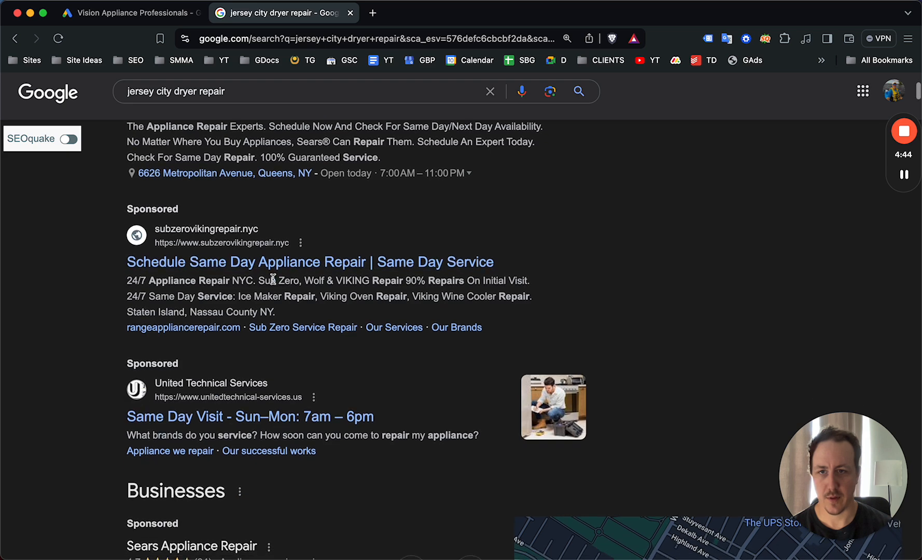
{"action": "scroll", "coordinate": [273, 280], "scroll_direction": "down", "scroll_amount": 3}
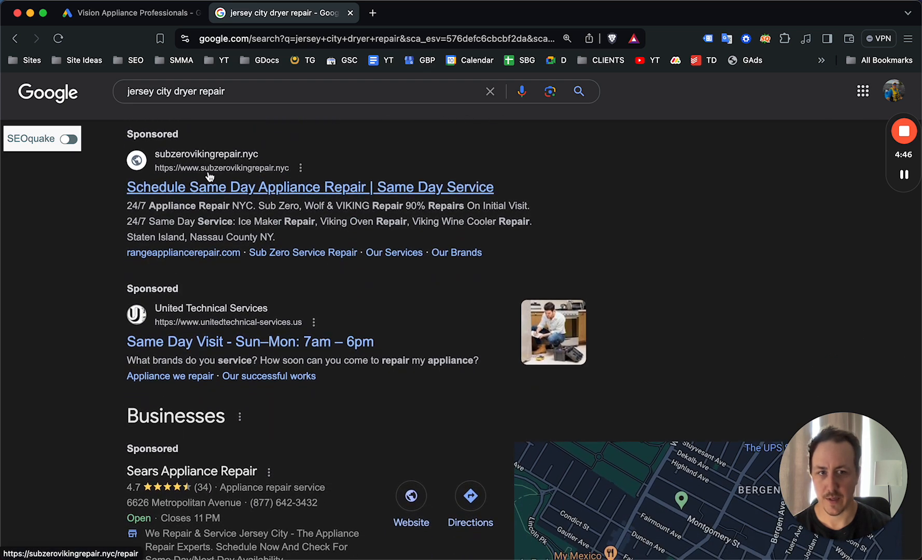
{"action": "scroll", "coordinate": [208, 177], "scroll_direction": "down", "scroll_amount": 2}
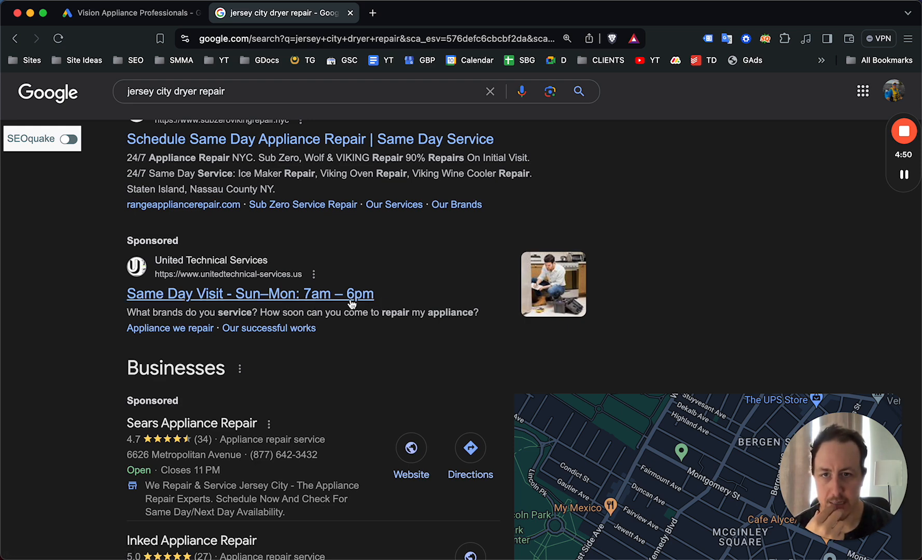
{"action": "scroll", "coordinate": [319, 307], "scroll_direction": "down", "scroll_amount": 2}
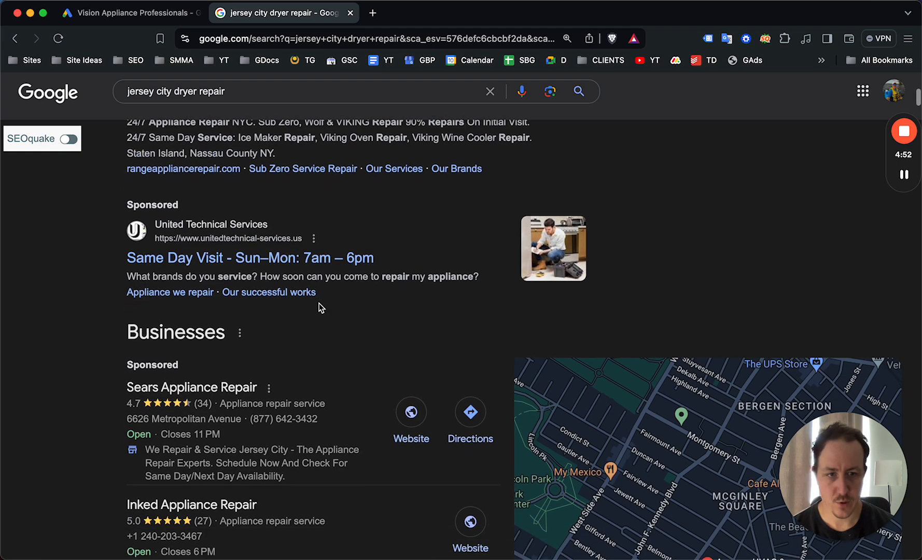
{"action": "scroll", "coordinate": [326, 278], "scroll_direction": "up", "scroll_amount": 10}
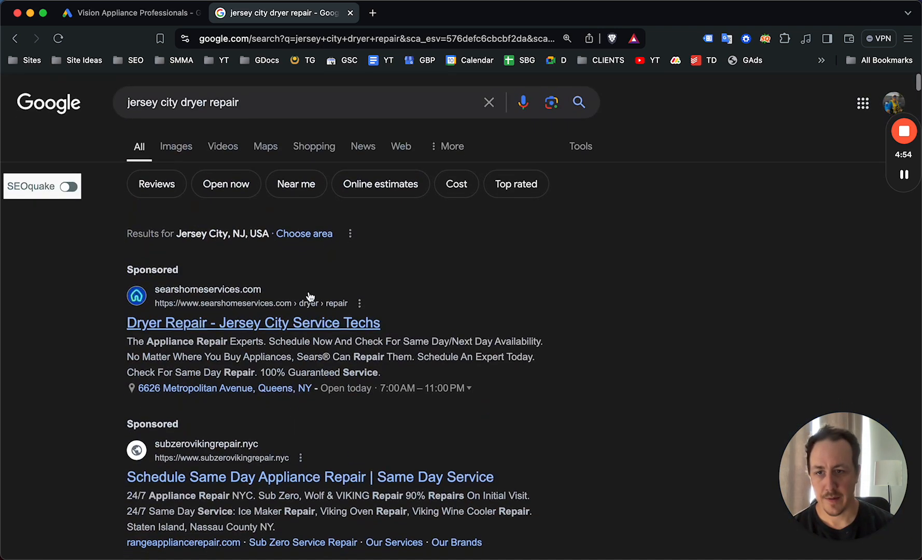
{"action": "scroll", "coordinate": [310, 296], "scroll_direction": "up", "scroll_amount": 2}
- Return to the ad editor in Google Ads and pin the headline "We Can Fix Your Dryer Today" to position 1
{"action": "left_click", "coordinate": [150, 15]}
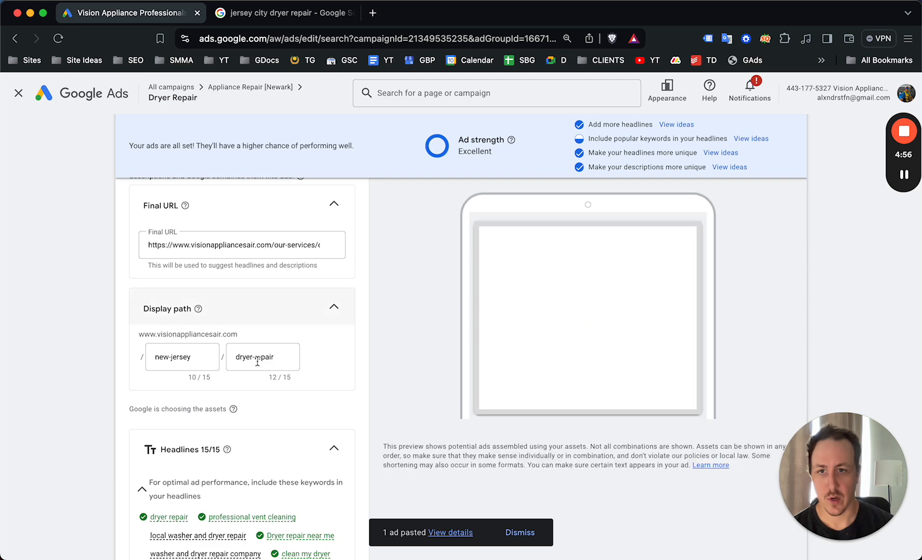
{"action": "scroll", "coordinate": [287, 455], "scroll_direction": "down", "scroll_amount": 5}
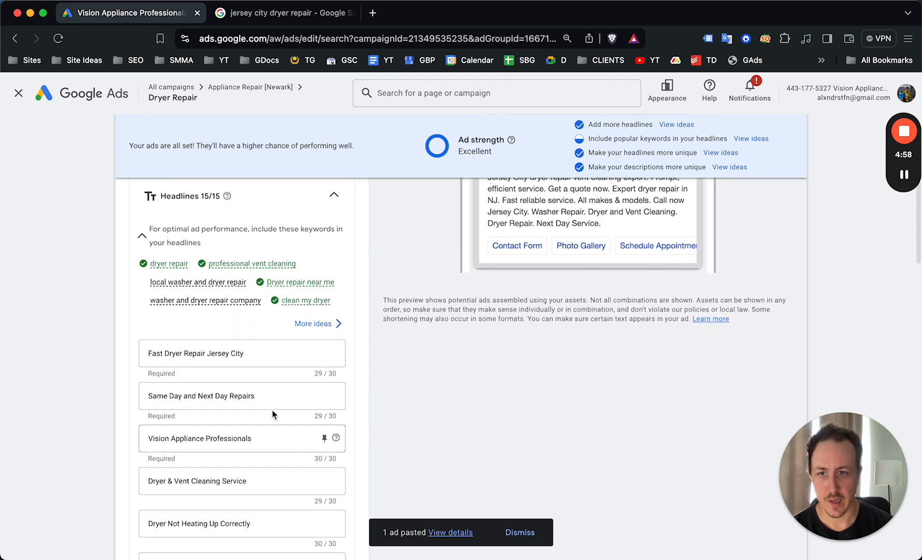
{"action": "triple_click", "coordinate": [233, 336]}
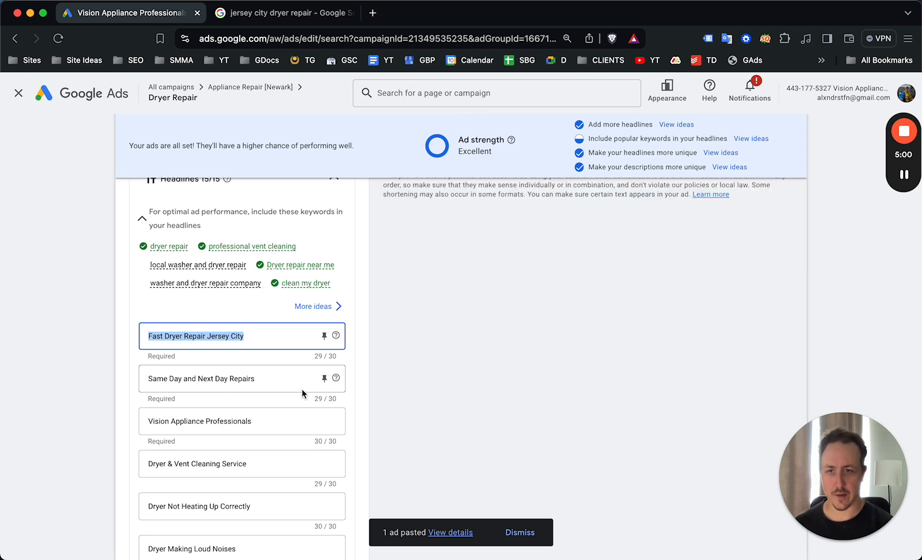
{"action": "scroll", "coordinate": [302, 370], "scroll_direction": "down", "scroll_amount": 12}
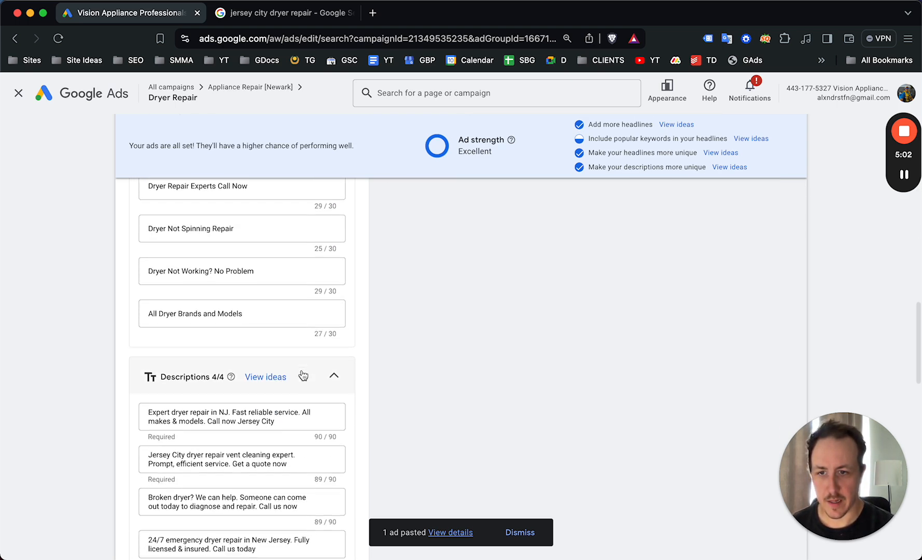
{"action": "scroll", "coordinate": [263, 294], "scroll_direction": "up", "scroll_amount": 3}
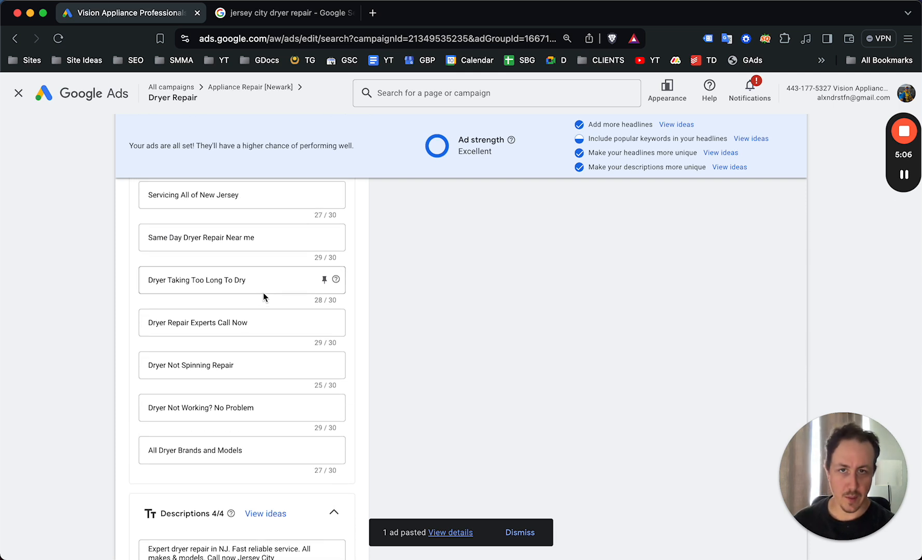
{"action": "scroll", "coordinate": [289, 298], "scroll_direction": "up", "scroll_amount": 4}
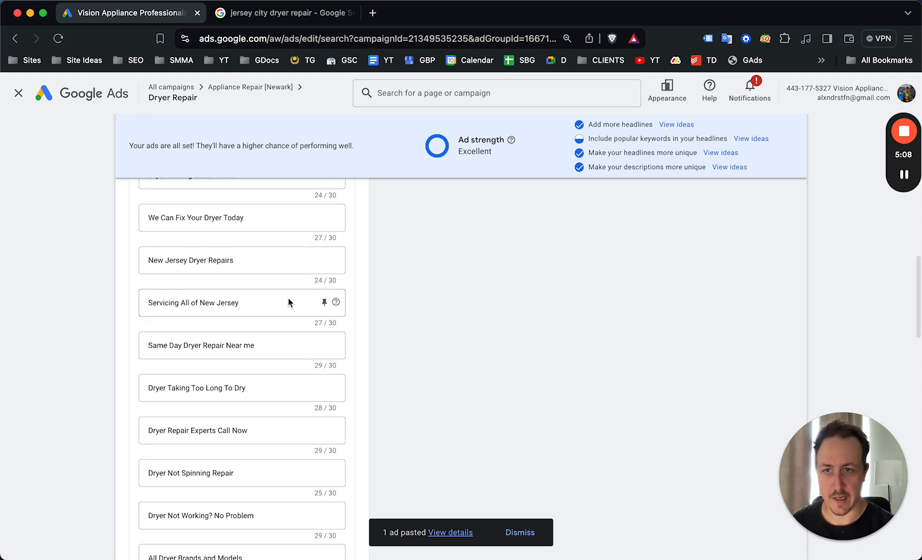
{"action": "scroll", "coordinate": [288, 298], "scroll_direction": "up", "scroll_amount": 2}
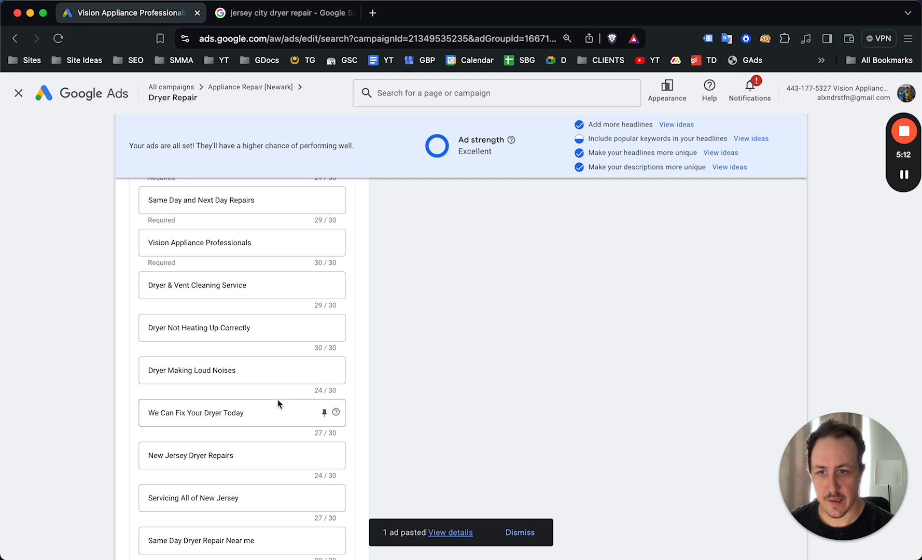
{"action": "left_click", "coordinate": [324, 413]}
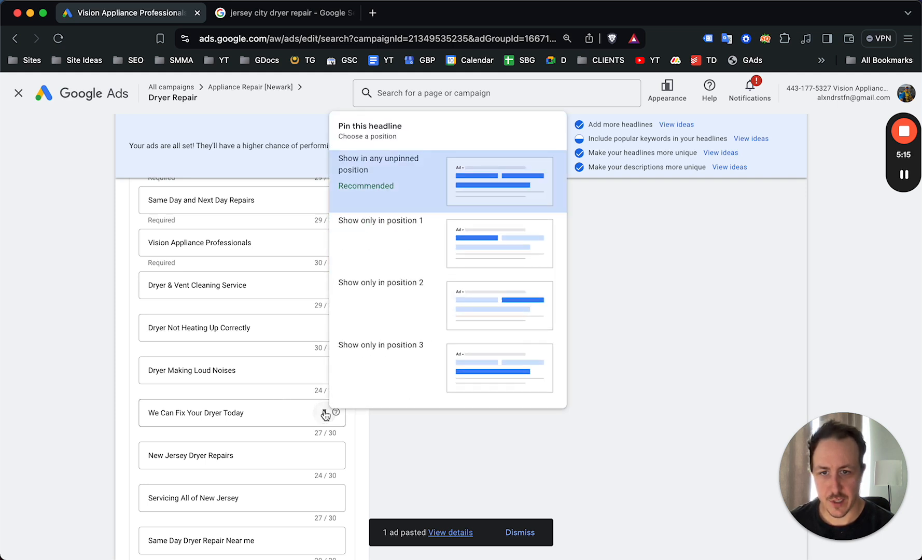
{"action": "left_click", "coordinate": [444, 238]}
- Check the ad strength and preview with the pinned headline, and look through the headline list
{"action": "scroll", "coordinate": [467, 332], "scroll_direction": "up", "scroll_amount": 1}
{"action": "scroll", "coordinate": [466, 332], "scroll_direction": "up", "scroll_amount": 10}
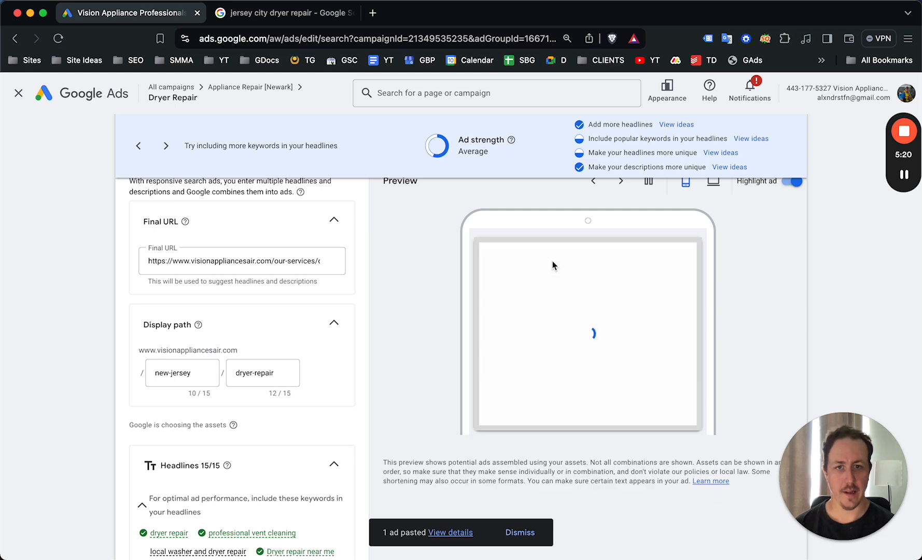
{"action": "scroll", "coordinate": [240, 375], "scroll_direction": "down", "scroll_amount": 1}
{"action": "scroll", "coordinate": [240, 375], "scroll_direction": "down", "scroll_amount": 10}
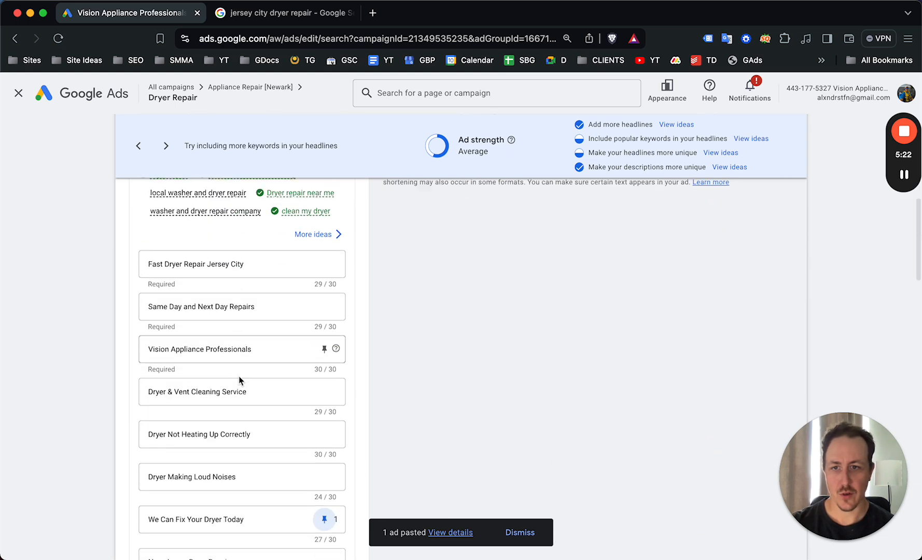
- Reword the pinned headline "We Can Fix Your Dryer Today" to "We'll Fix Your Dryer Today"
{"action": "left_click", "coordinate": [165, 393]}
{"action": "double_click", "coordinate": [165, 392]}
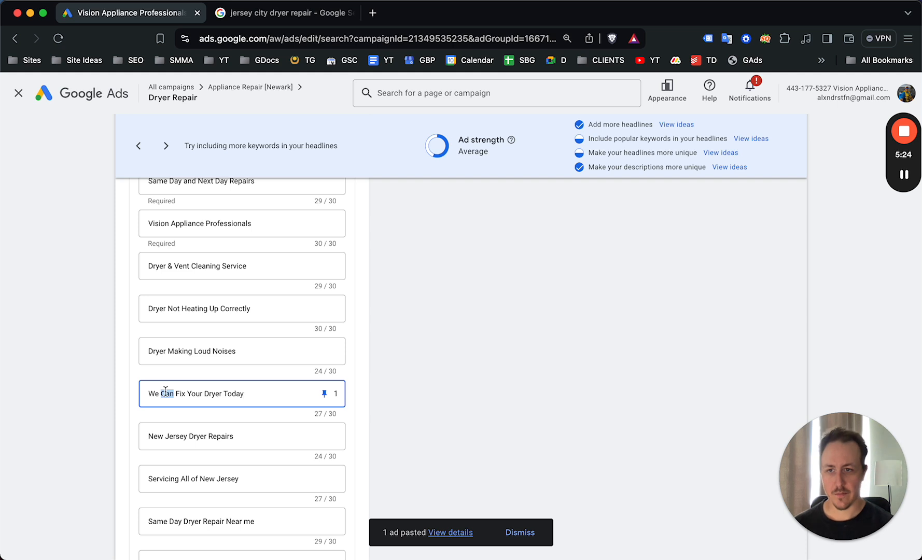
{"action": "key", "text": "BackSpace"}
{"action": "key", "text": "BackSpace"}
{"action": "key", "text": "BackSpace"}
{"action": "type", "text": "e'll"}
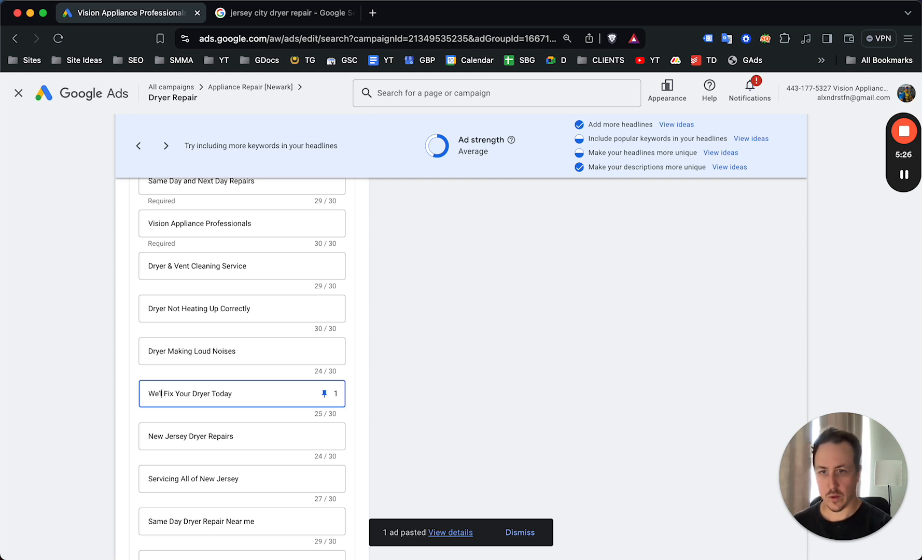
{"action": "left_click", "coordinate": [629, 454]}
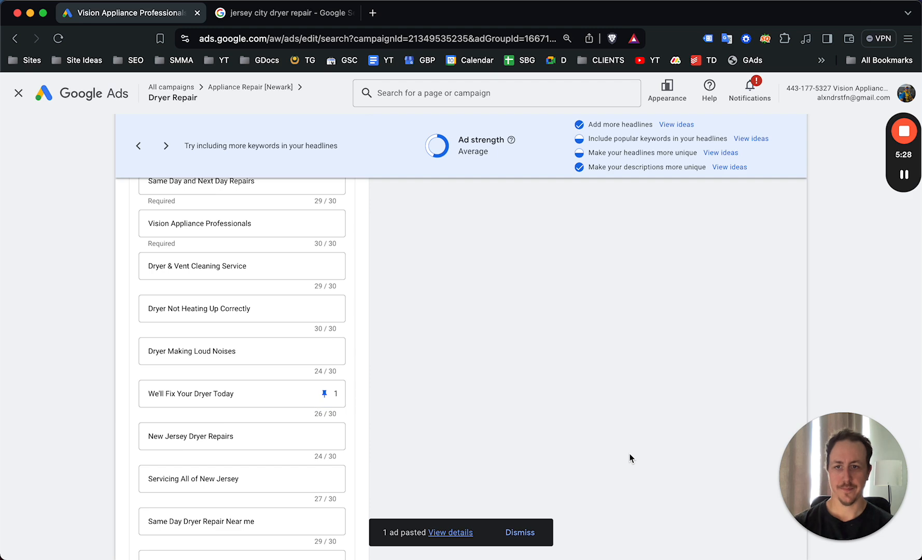
- Check the preview and remaining assets of the edited Dryer Repair ad, and save the ad
{"action": "scroll", "coordinate": [629, 453], "scroll_direction": "up", "scroll_amount": 10}
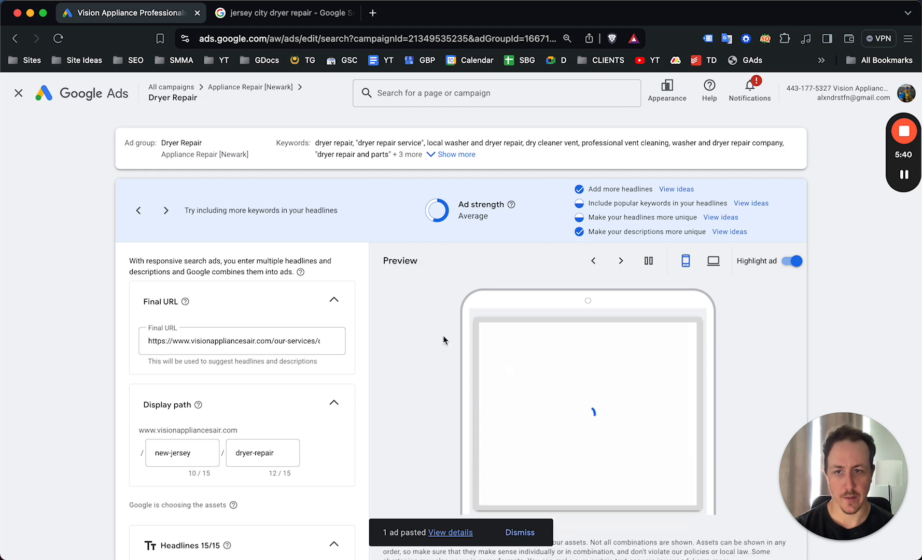
{"action": "scroll", "coordinate": [365, 333], "scroll_direction": "down", "scroll_amount": 2}
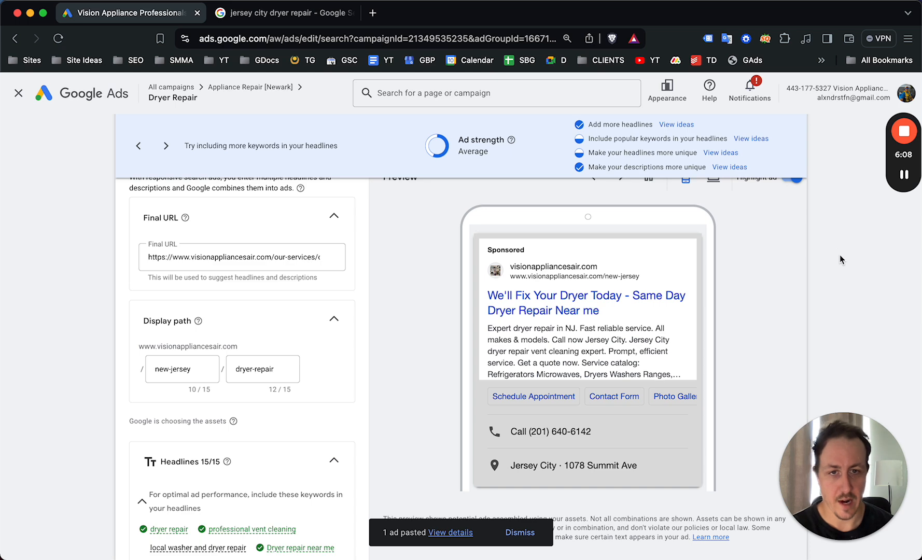
{"action": "scroll", "coordinate": [389, 328], "scroll_direction": "down", "scroll_amount": 1}
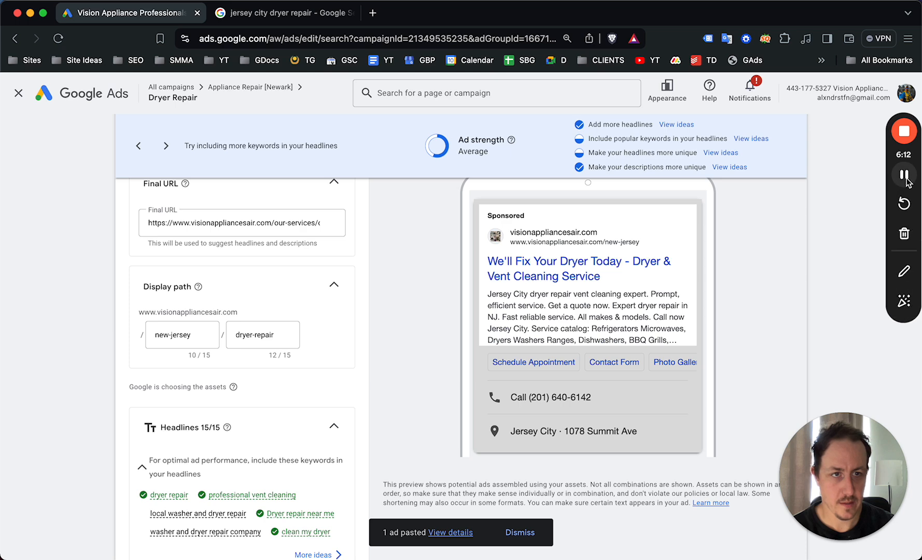
{"action": "left_click", "coordinate": [904, 176]}
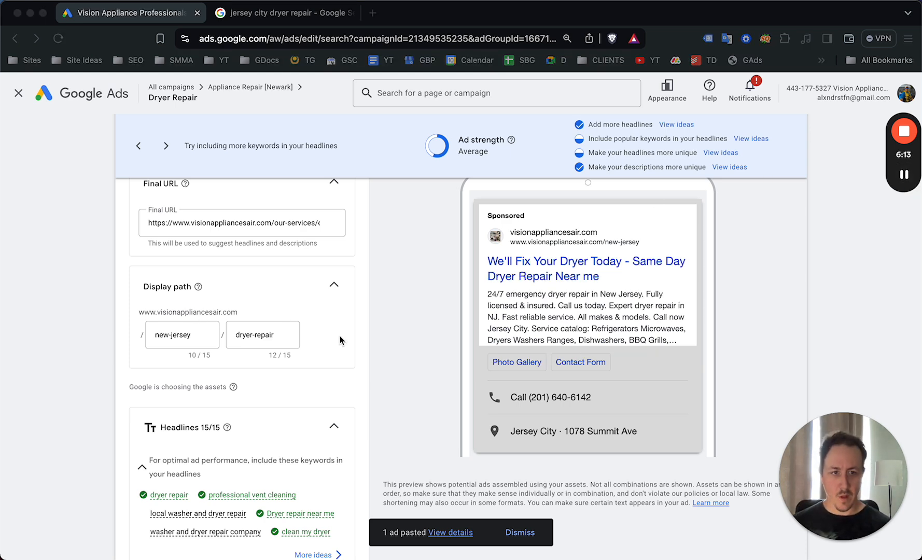
{"action": "scroll", "coordinate": [340, 336], "scroll_direction": "down", "scroll_amount": 10}
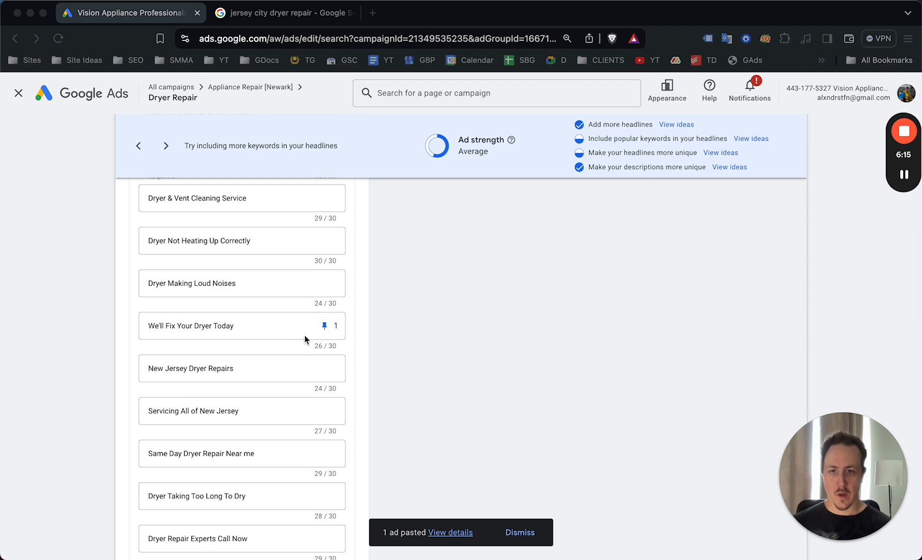
{"action": "scroll", "coordinate": [406, 341], "scroll_direction": "down", "scroll_amount": 15}
{"action": "scroll", "coordinate": [349, 403], "scroll_direction": "down", "scroll_amount": 10}
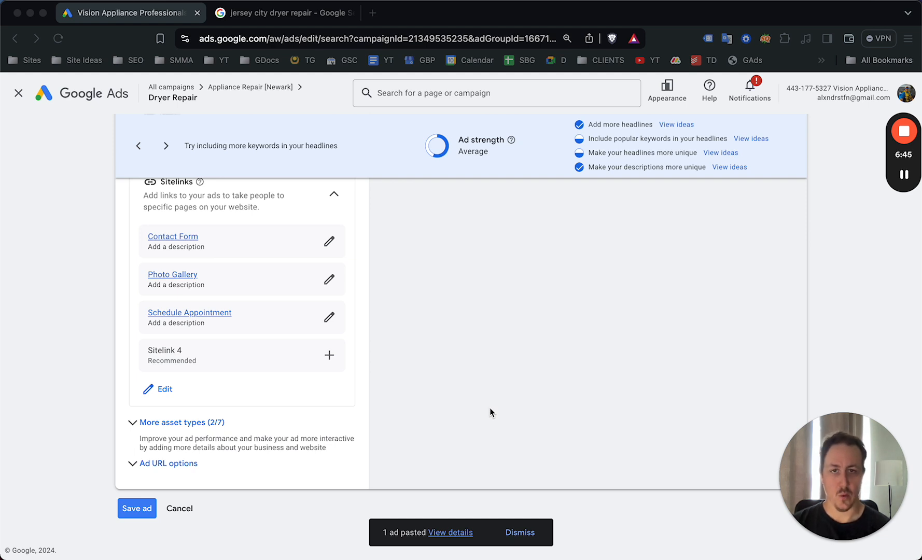
{"action": "left_click", "coordinate": [136, 508]}
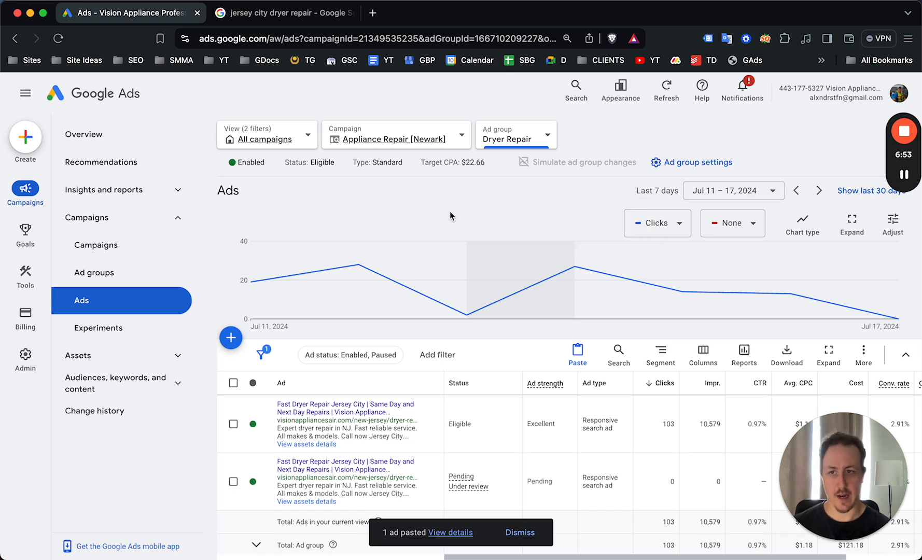
- Set the Dryer Repair ad group's ad rotation to "Do not optimize: Rotate ads indefinitely", save it and close the ad group settings
{"action": "scroll", "coordinate": [436, 231], "scroll_direction": "down", "scroll_amount": 1}
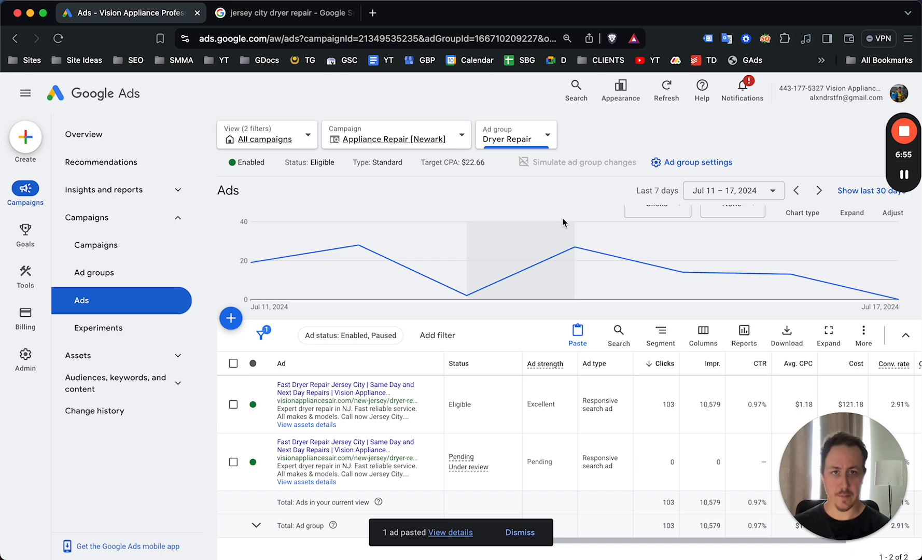
{"action": "left_click", "coordinate": [678, 165]}
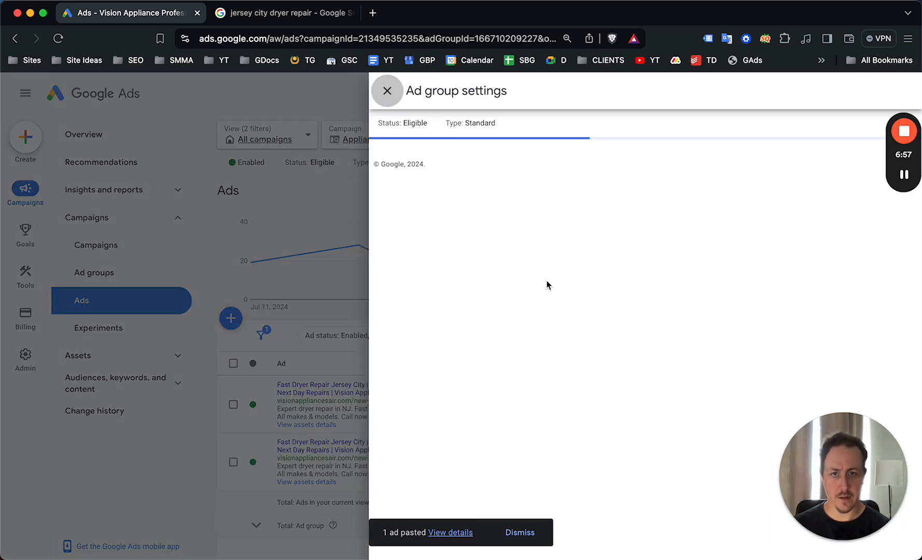
{"action": "left_click", "coordinate": [473, 276]}
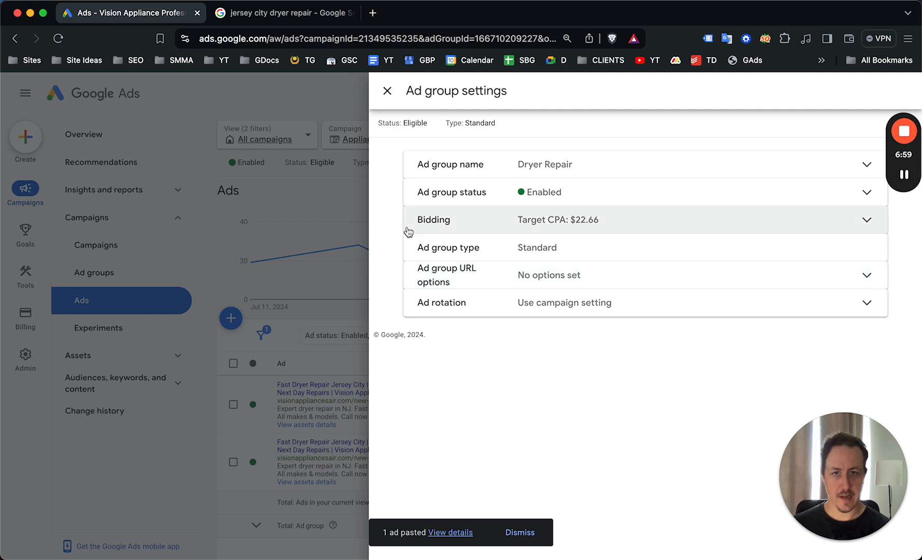
{"action": "left_click", "coordinate": [471, 302]}
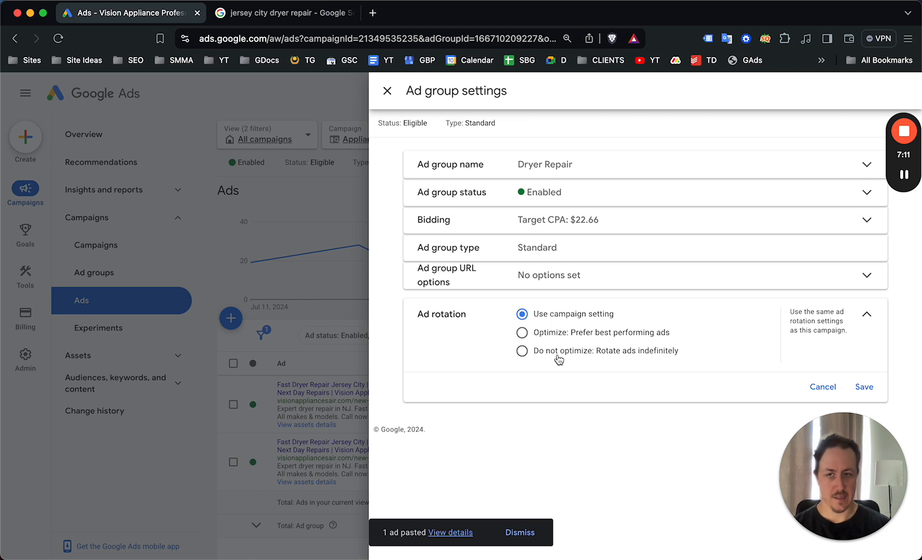
{"action": "left_click", "coordinate": [523, 353]}
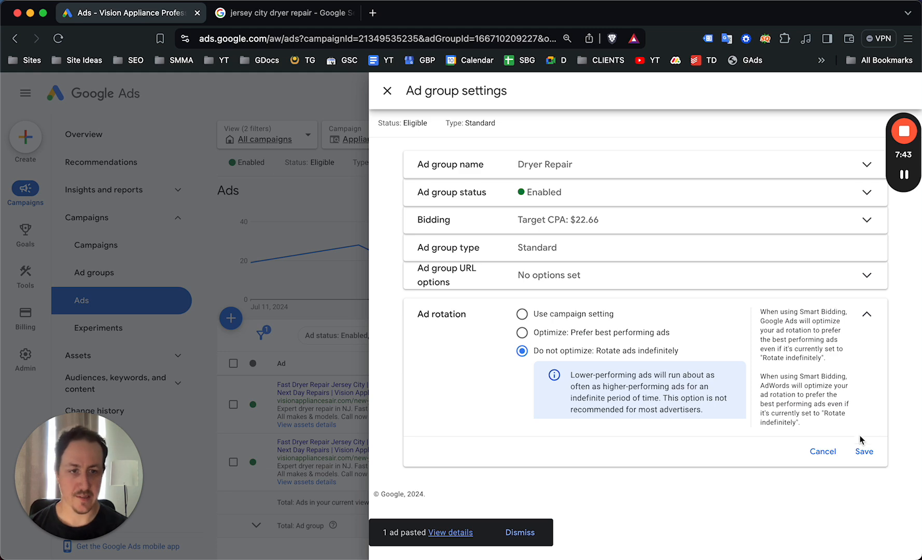
{"action": "left_click", "coordinate": [862, 452]}
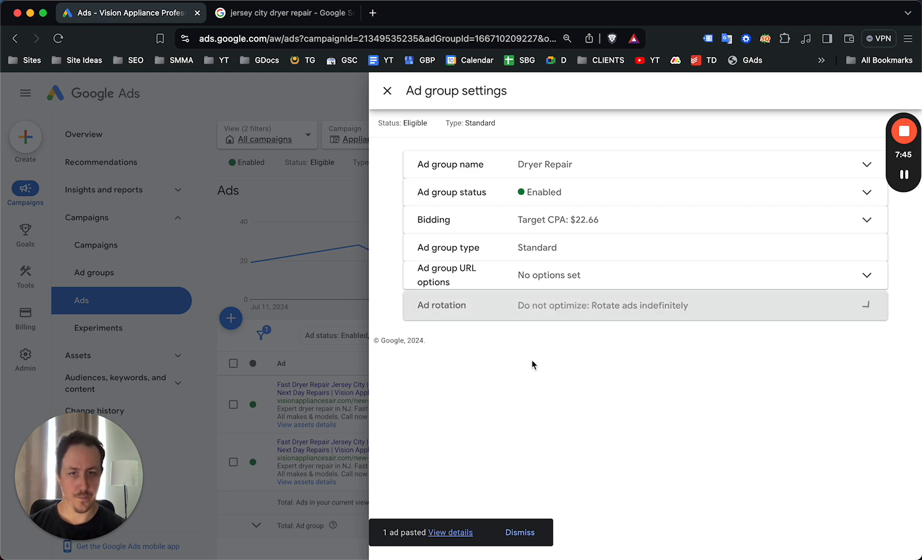
{"action": "left_click", "coordinate": [388, 92]}
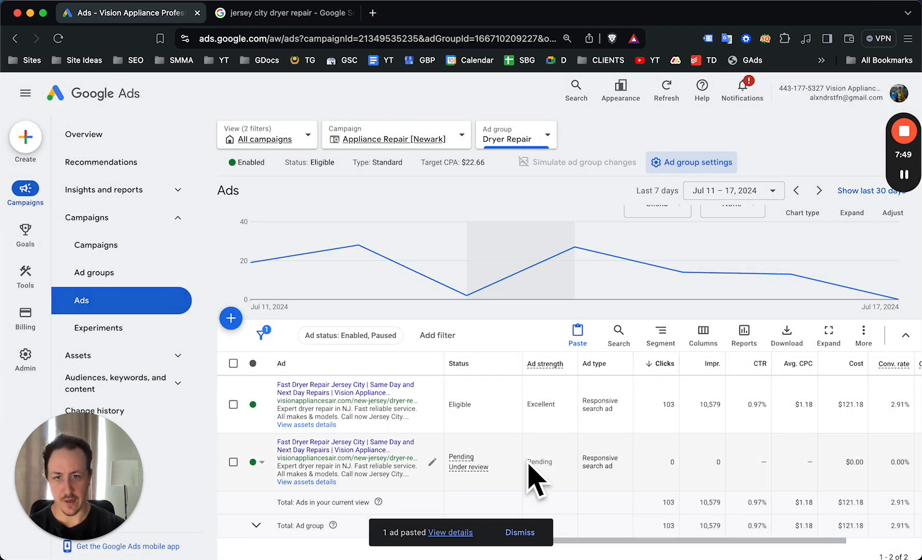
- Compare the two Dryer Repair ads' status, ad strength, clicks, impressions, CTR, cost and conversion columns in the ads table
{"action": "scroll", "coordinate": [571, 441], "scroll_direction": "right", "scroll_amount": 3}
{"action": "scroll", "coordinate": [585, 433], "scroll_direction": "right", "scroll_amount": 1}
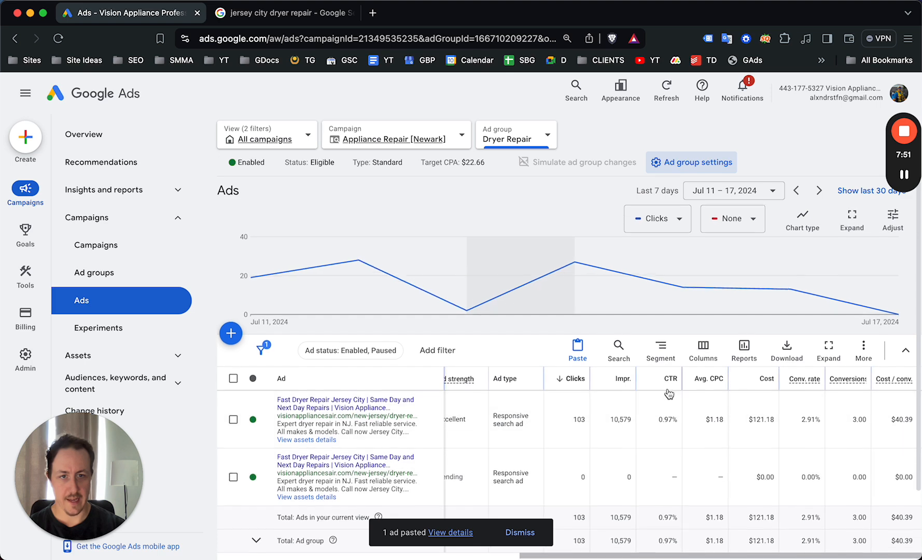
{"action": "scroll", "coordinate": [614, 428], "scroll_direction": "down", "scroll_amount": 1}
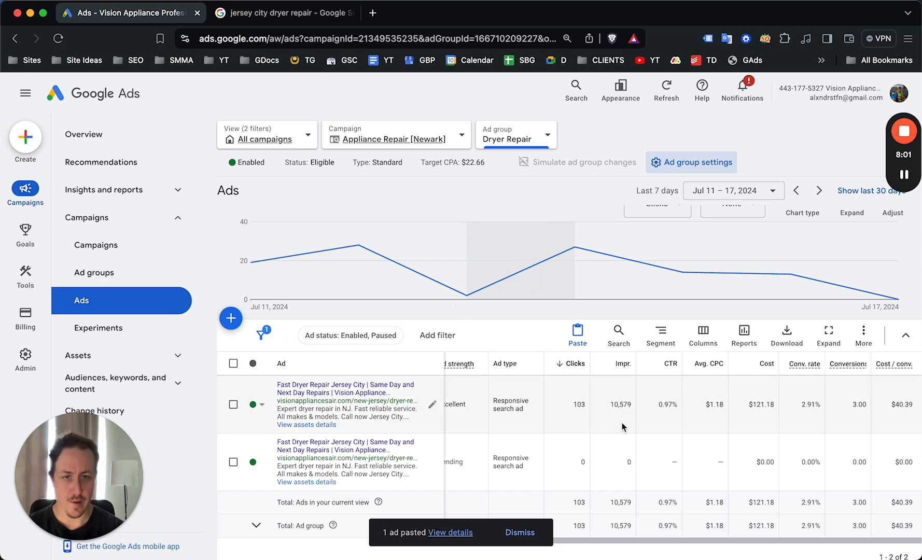
{"action": "scroll", "coordinate": [625, 447], "scroll_direction": "down", "scroll_amount": 2}
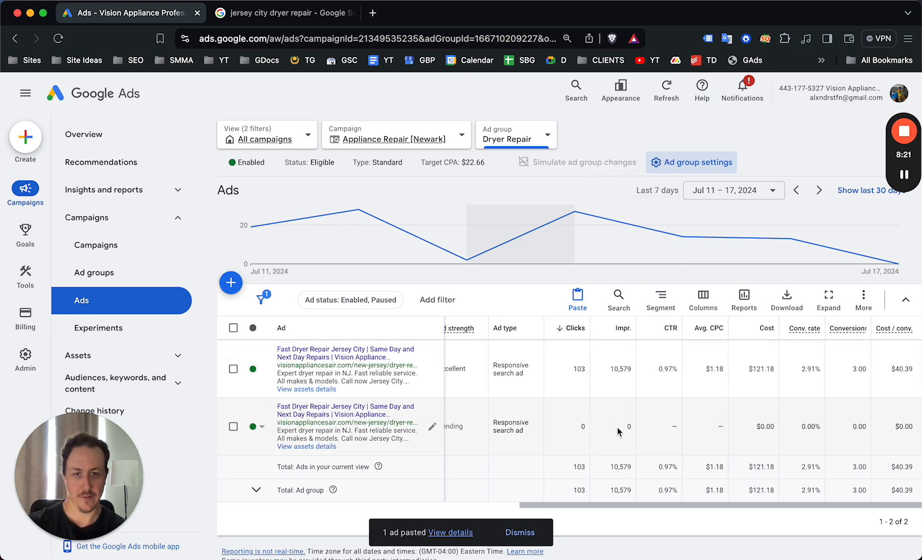
{"action": "scroll", "coordinate": [619, 415], "scroll_direction": "left", "scroll_amount": 3}
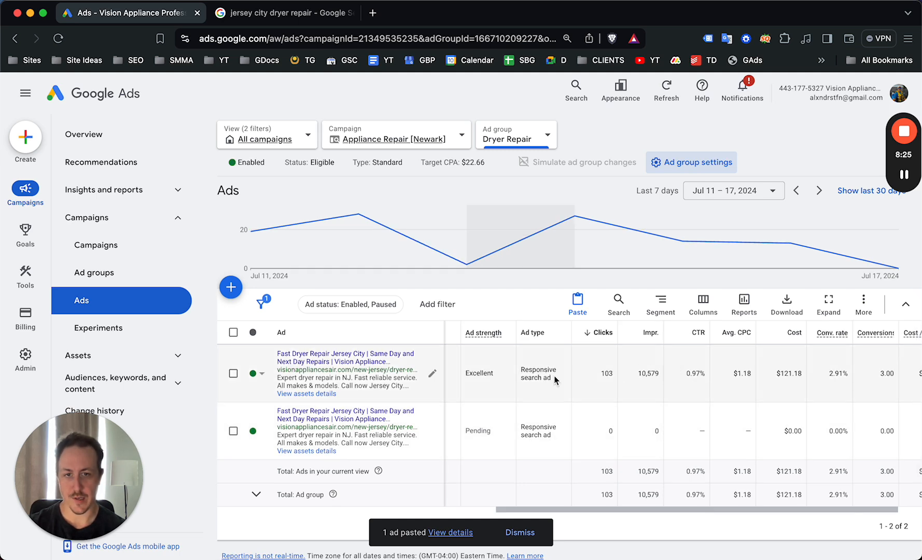
{"action": "scroll", "coordinate": [552, 377], "scroll_direction": "left", "scroll_amount": 3}
{"action": "scroll", "coordinate": [543, 371], "scroll_direction": "down", "scroll_amount": 2}
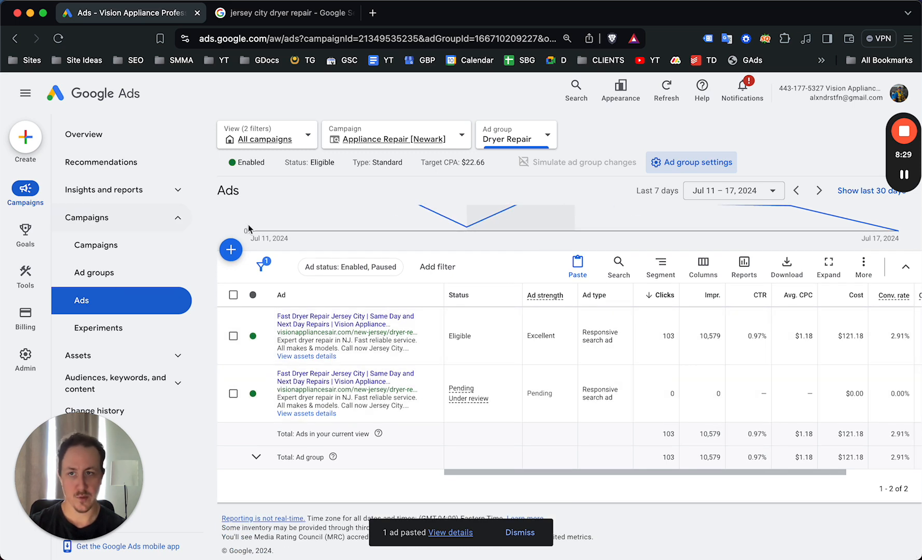
{"action": "scroll", "coordinate": [311, 234], "scroll_direction": "up", "scroll_amount": 3}
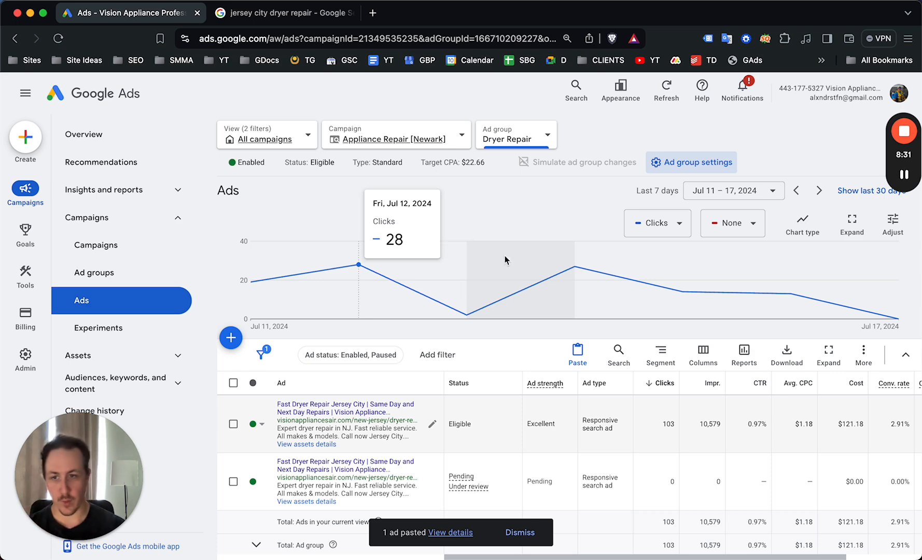